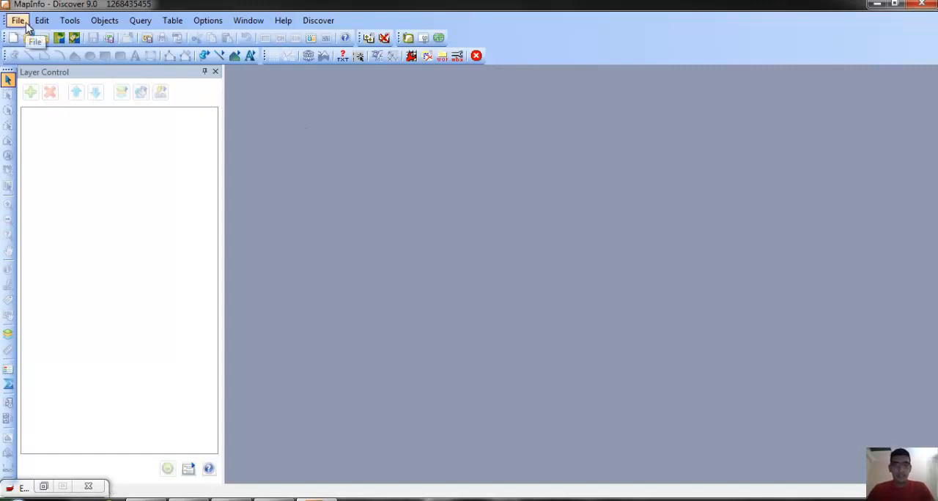
Start opening a file and browse to the Tahjaj2 folder on the desktop.
click(20, 22)
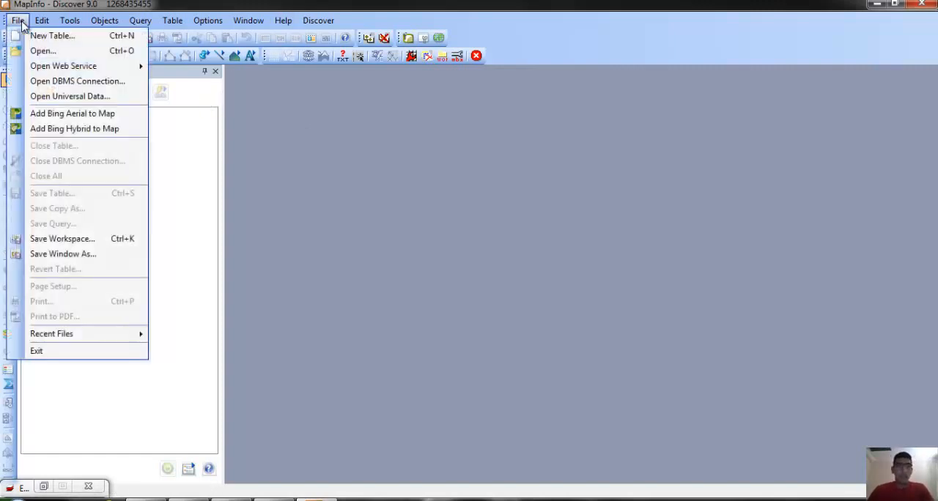
click(45, 53)
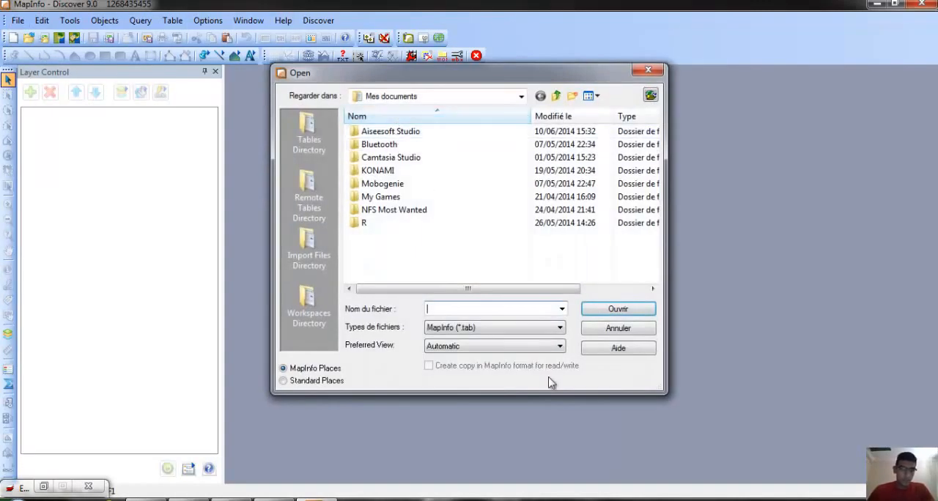
click(316, 380)
click(309, 285)
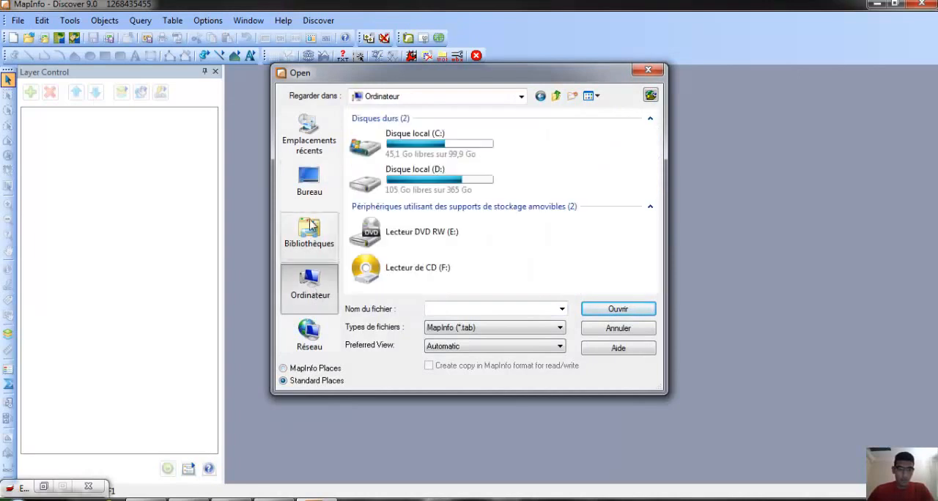
click(309, 181)
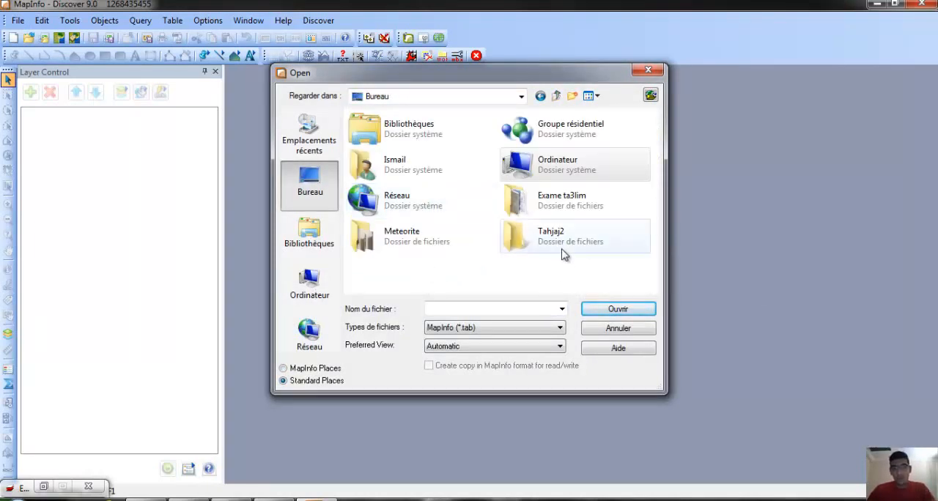
click(563, 249)
double_click(563, 249)
scroll(513, 218, down, 3)
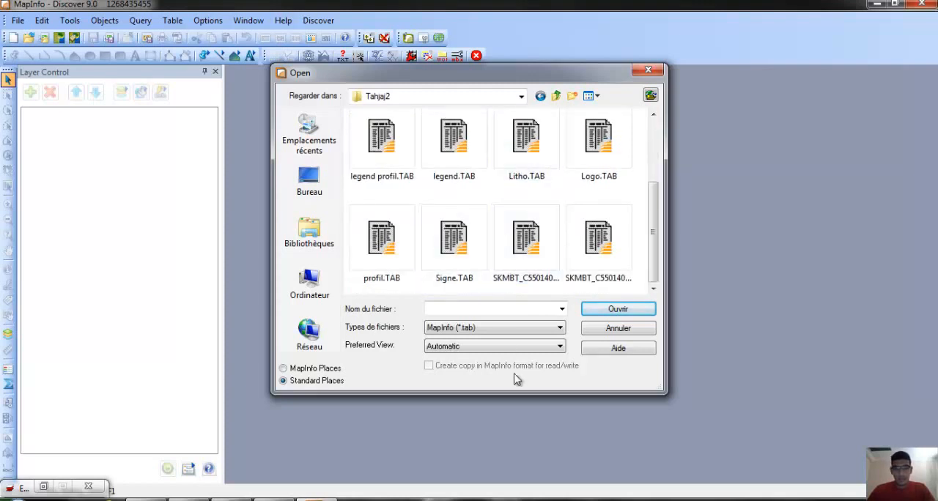
click(505, 334)
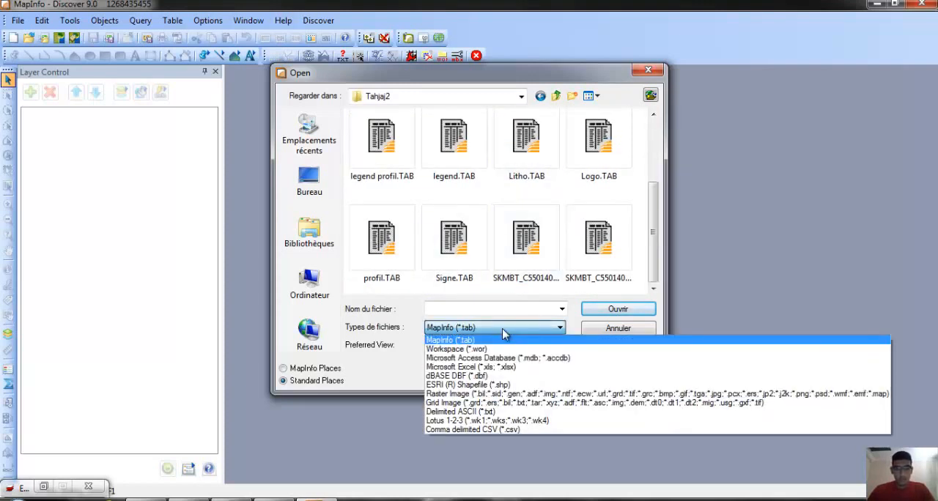
click(515, 393)
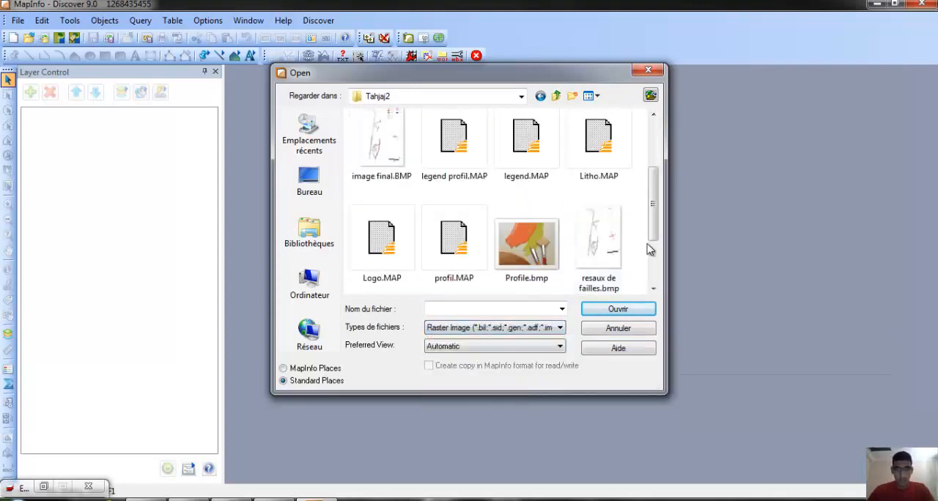
scroll(648, 250, down, 2)
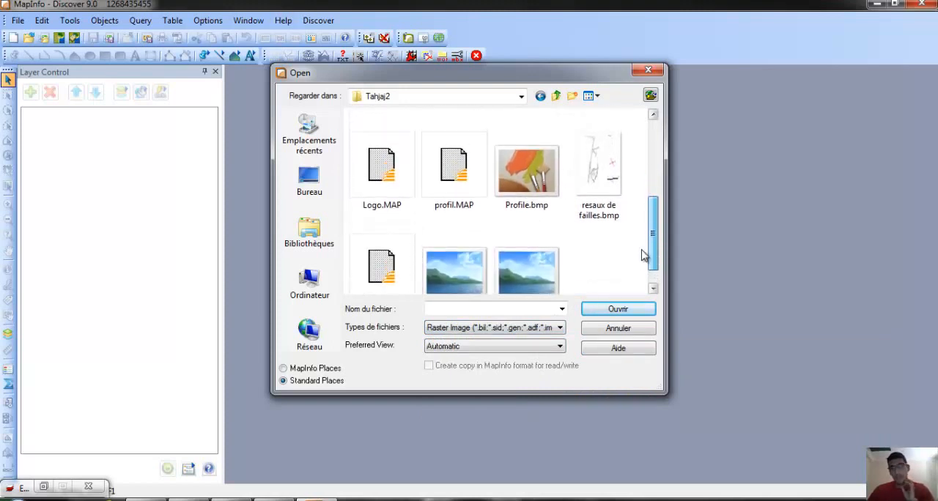
scroll(639, 220, up, 3)
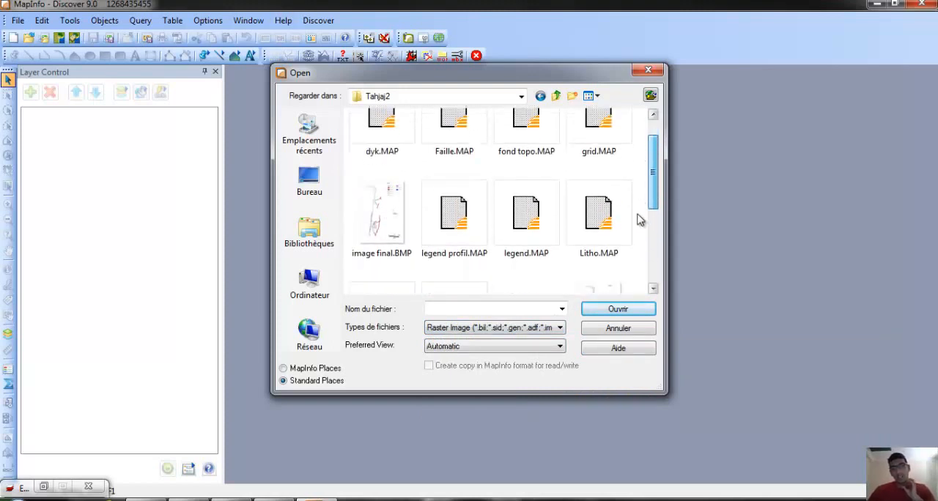
scroll(638, 220, down, 3)
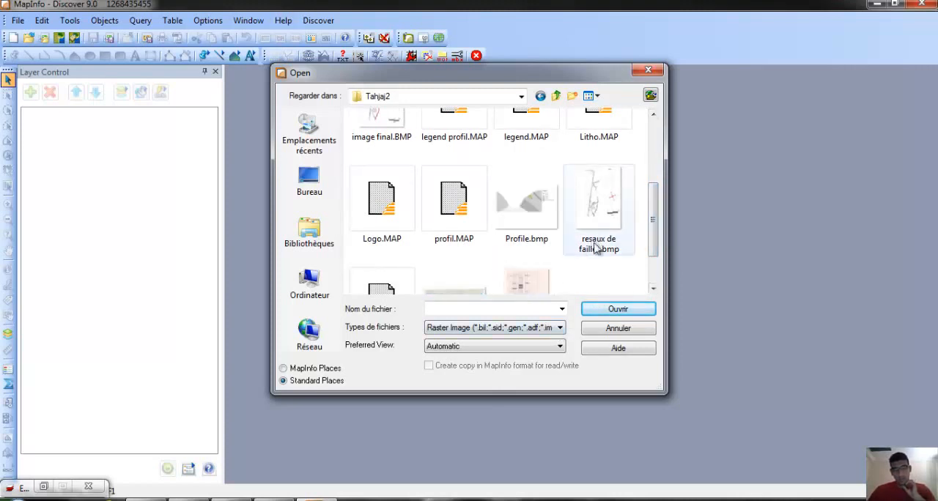
drag(654, 231, 608, 257)
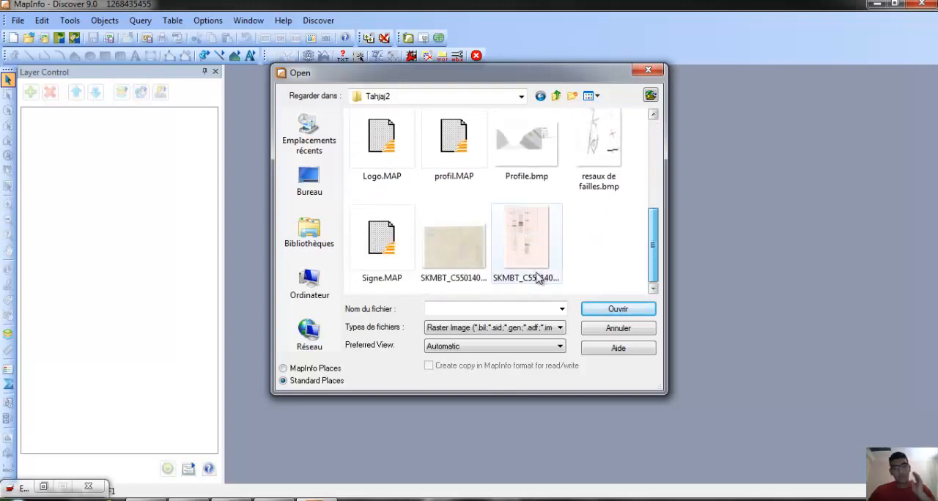
double_click(450, 258)
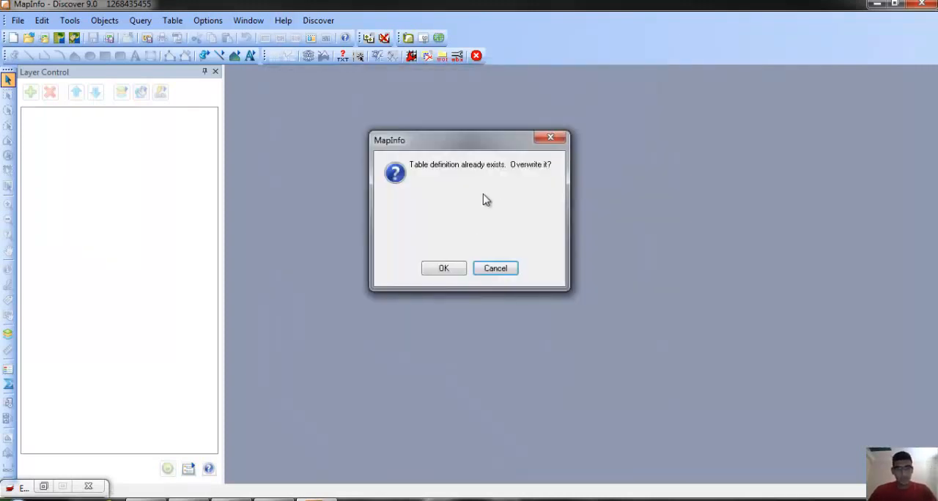
click(445, 268)
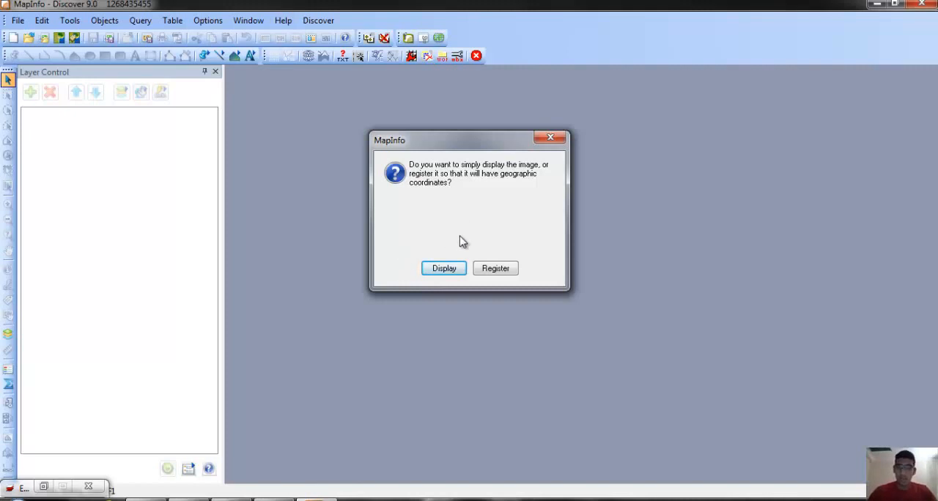
click(448, 268)
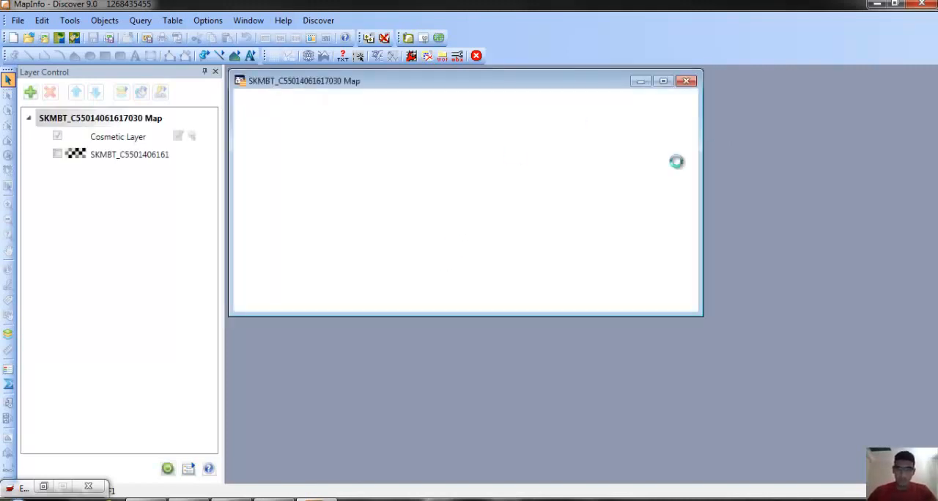
Maximize the scanned sketch's map window and make the Cosmetic Layer editable.
click(662, 82)
click(8, 250)
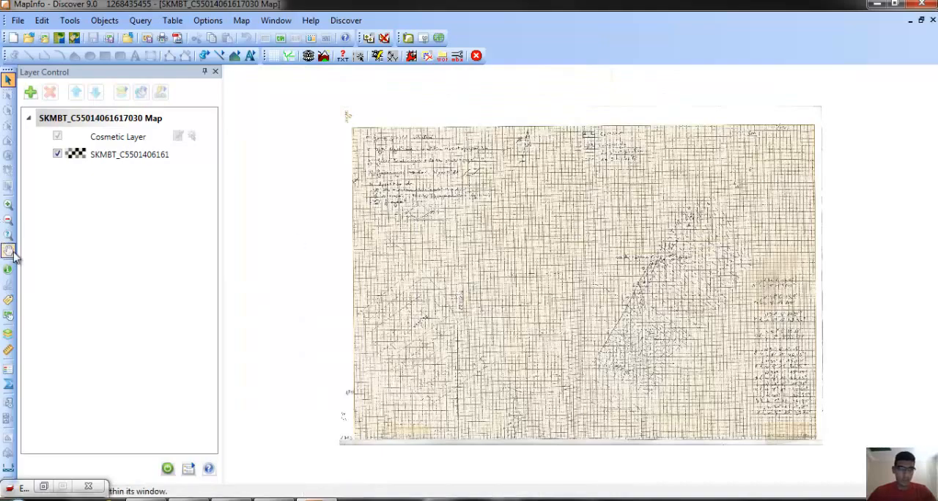
scroll(516, 283, up, 5)
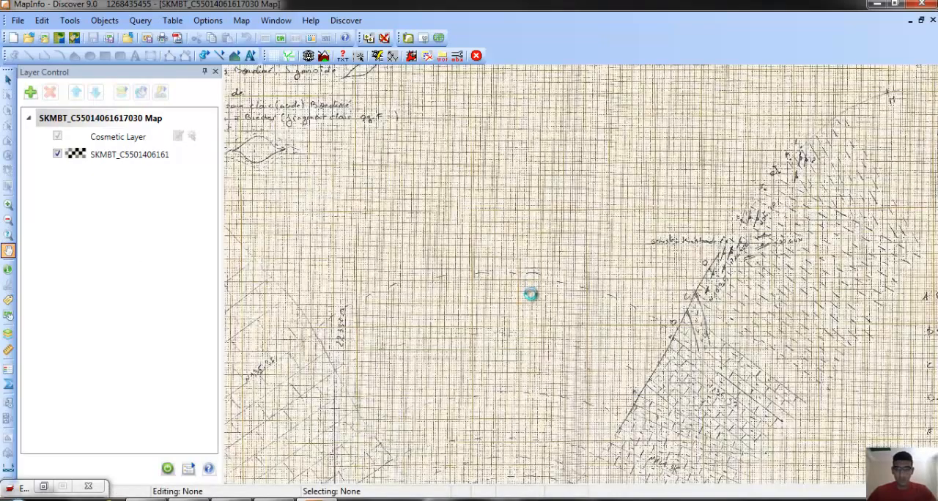
scroll(582, 217, down, 2)
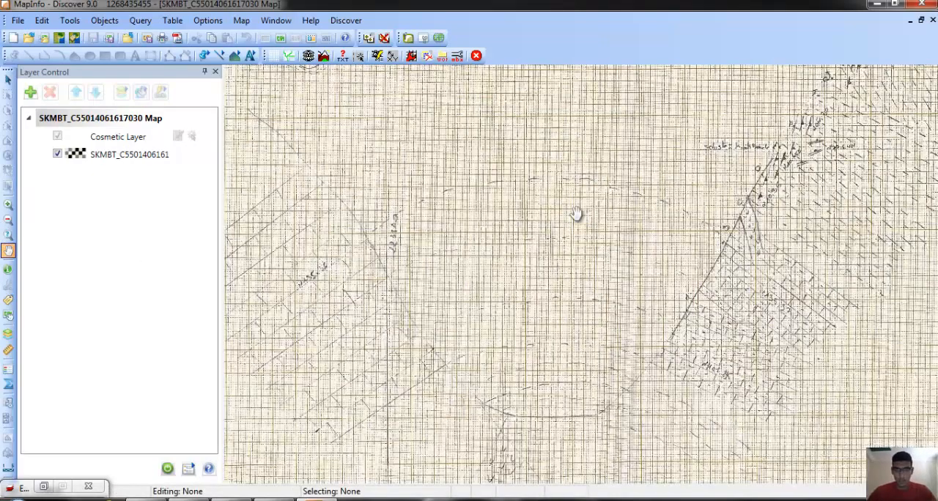
scroll(561, 216, down, 3)
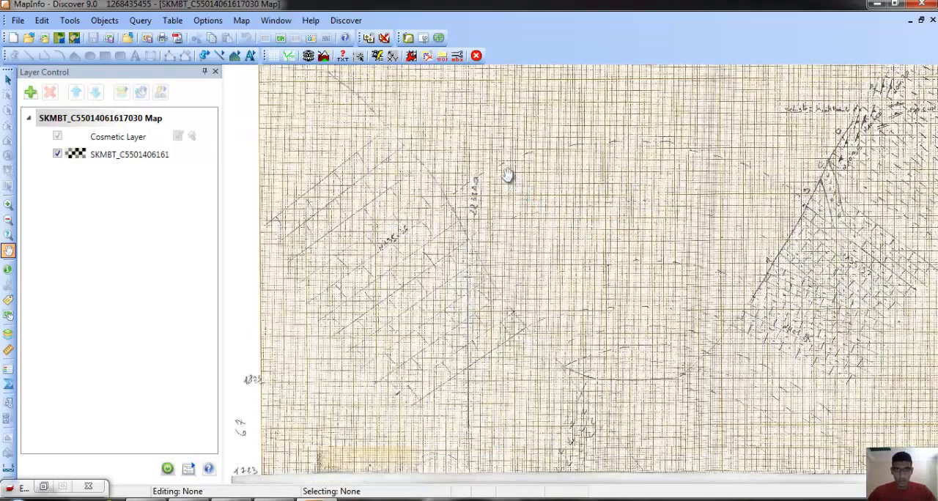
drag(506, 180, 507, 237)
drag(610, 169, 550, 168)
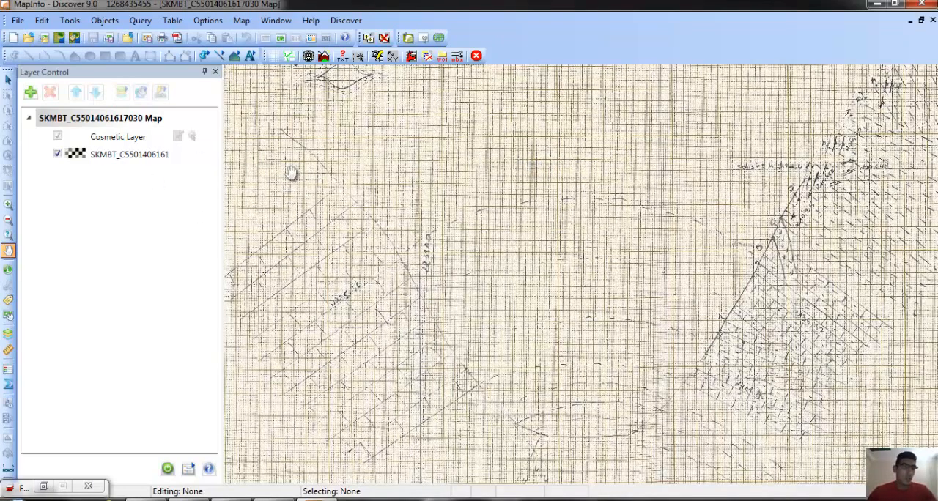
click(178, 138)
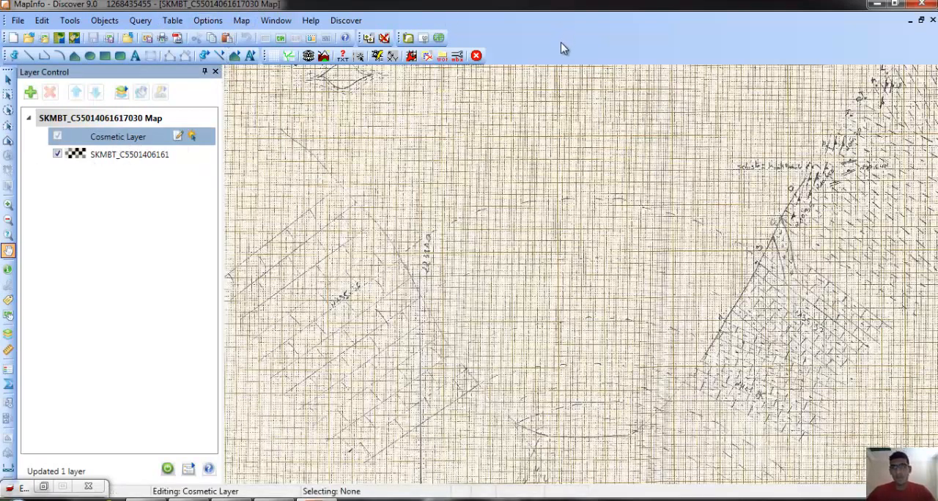
Trace the sloping pencil line above the left hatched block with a four-segment polyline about 541 ft long.
drag(375, 257, 504, 203)
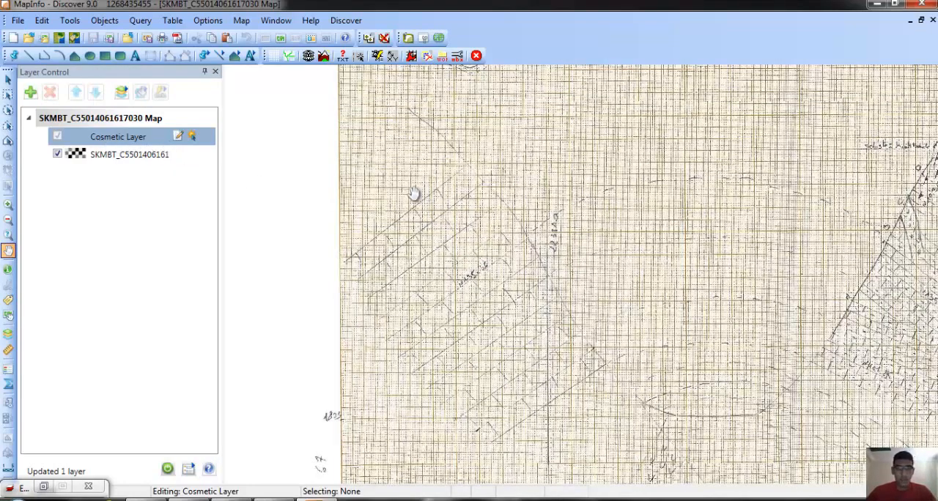
drag(414, 192, 345, 203)
drag(552, 214, 492, 190)
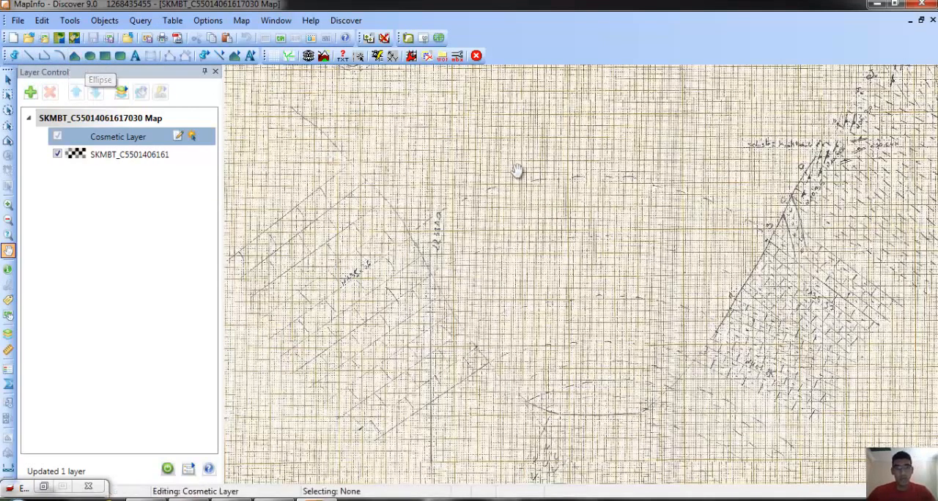
drag(459, 205, 530, 203)
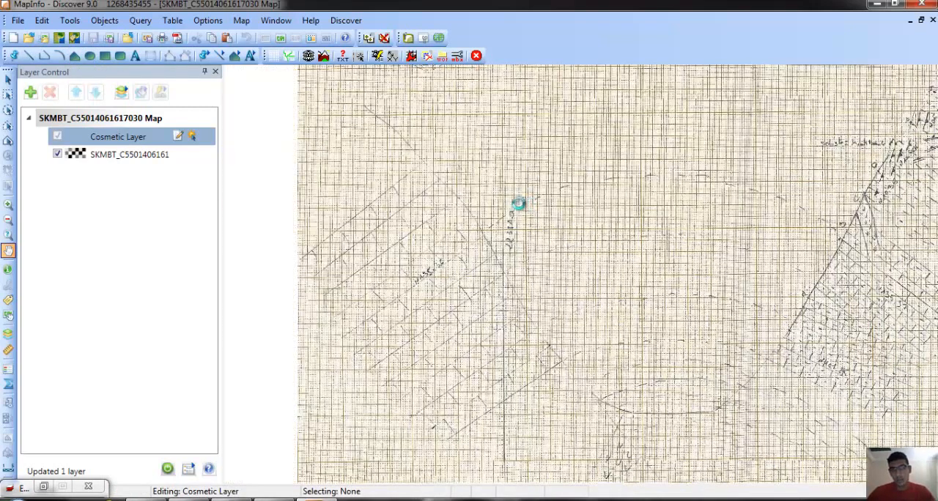
click(46, 59)
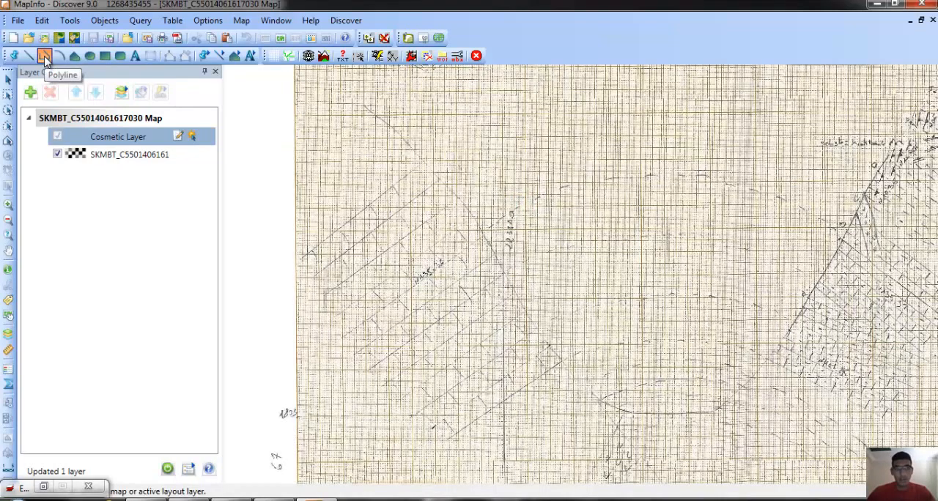
click(364, 108)
scroll(352, 108, up, 2)
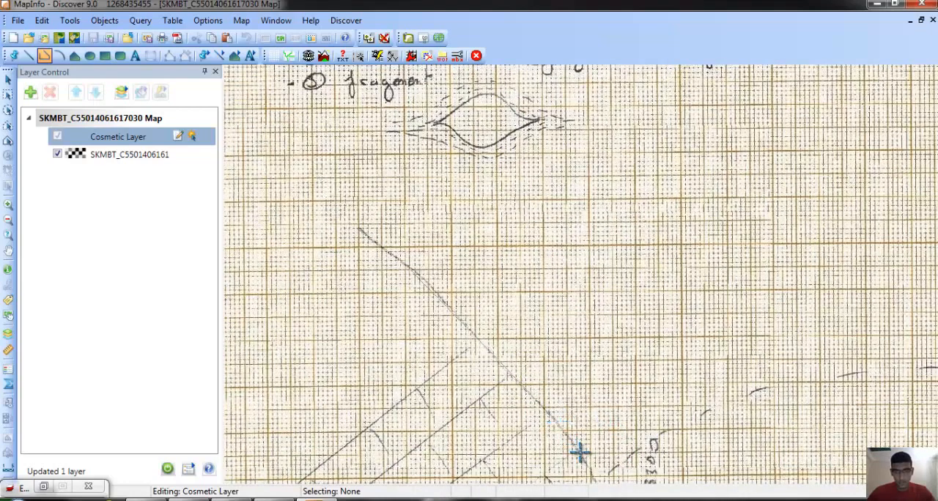
double_click(580, 451)
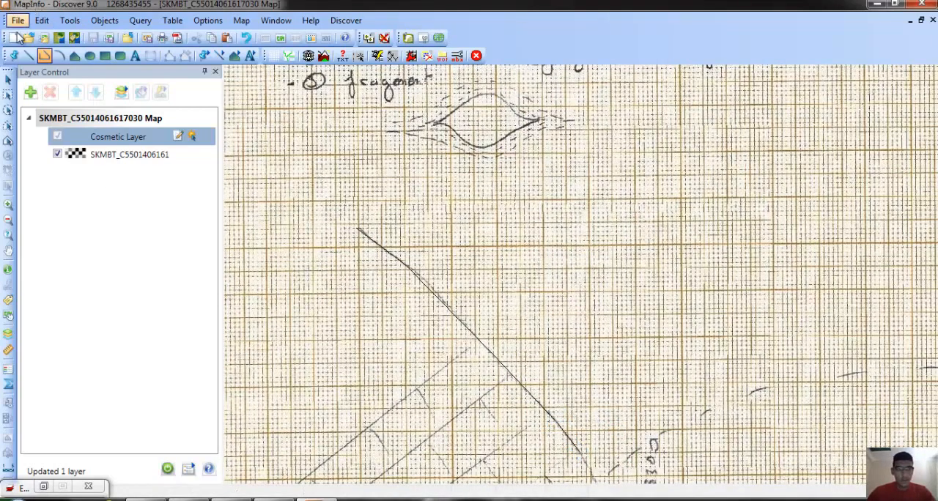
Give the traced polyline a thicker pixel width and the solid line style B1.
click(8, 79)
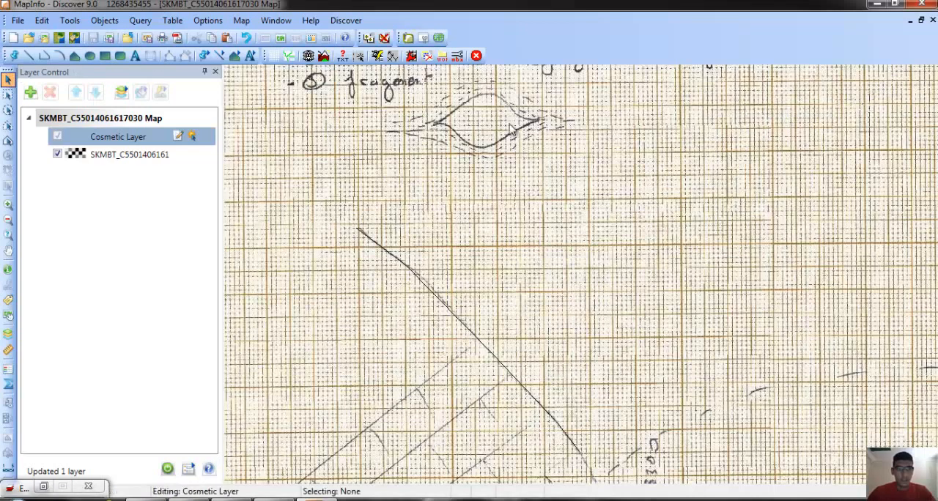
double_click(422, 286)
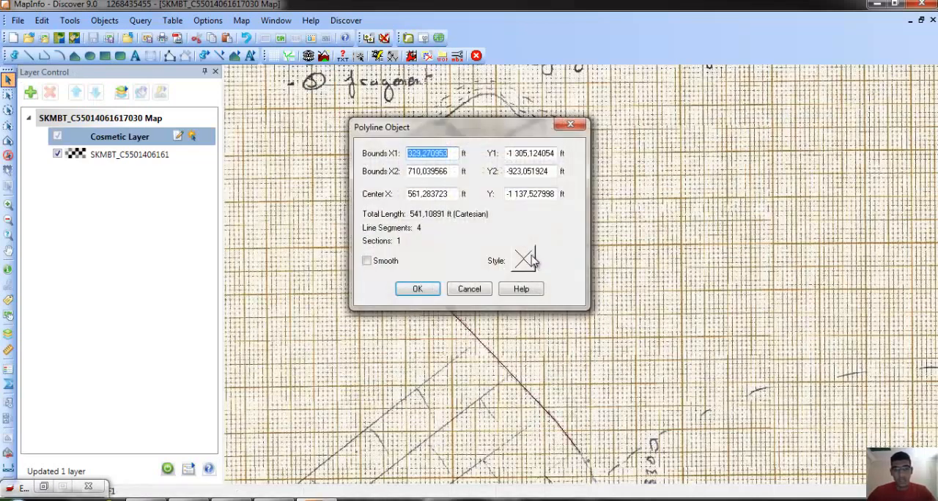
click(526, 260)
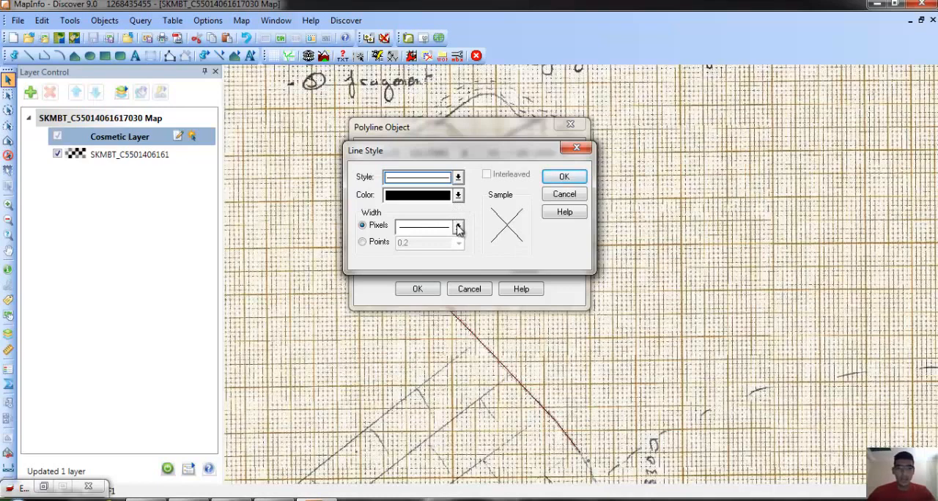
click(458, 227)
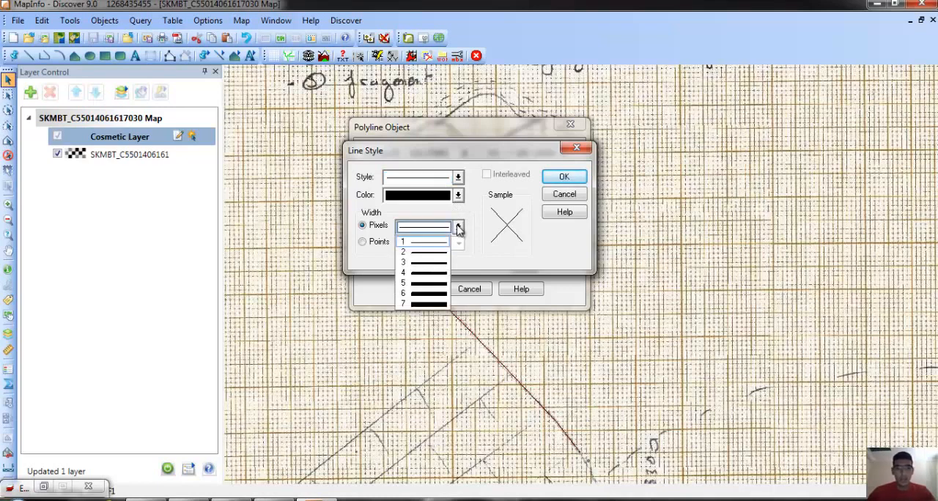
click(432, 273)
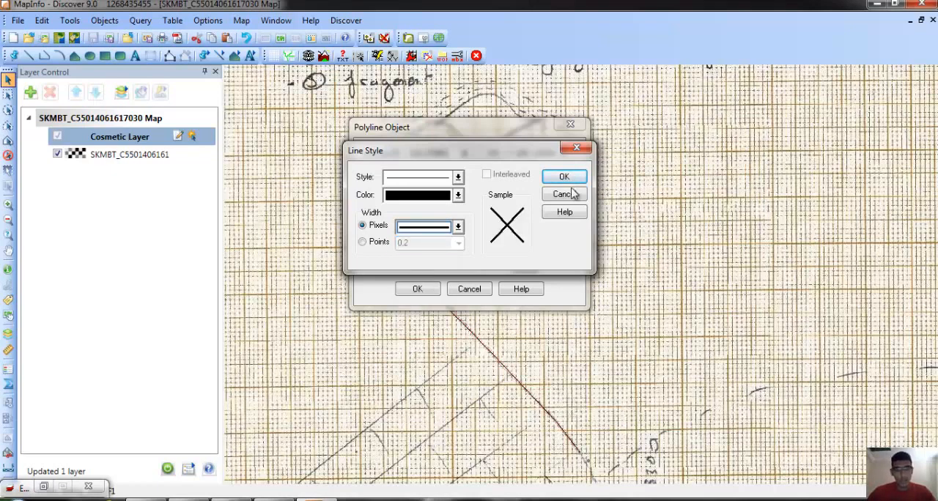
click(458, 176)
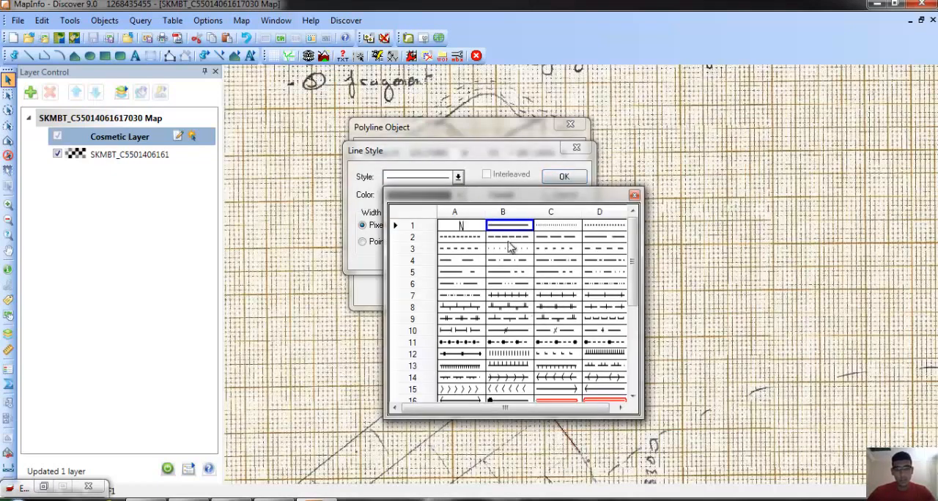
click(516, 228)
click(564, 177)
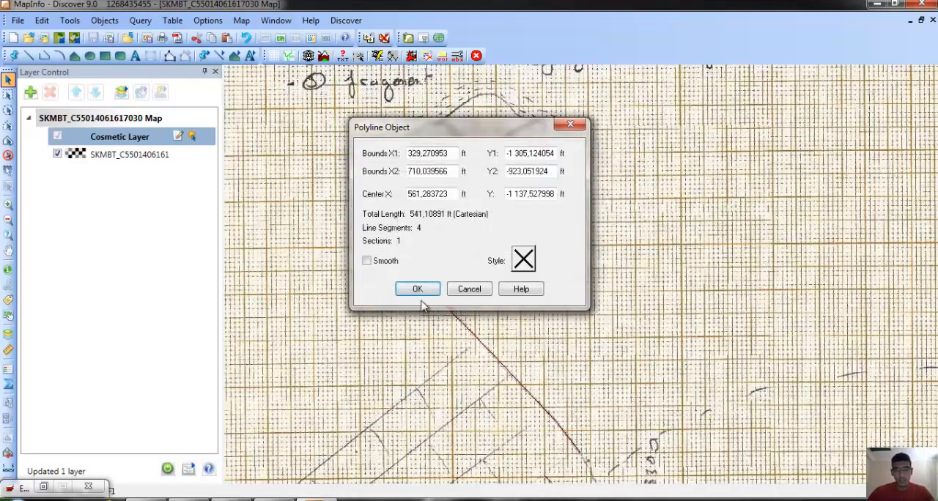
click(418, 291)
click(555, 292)
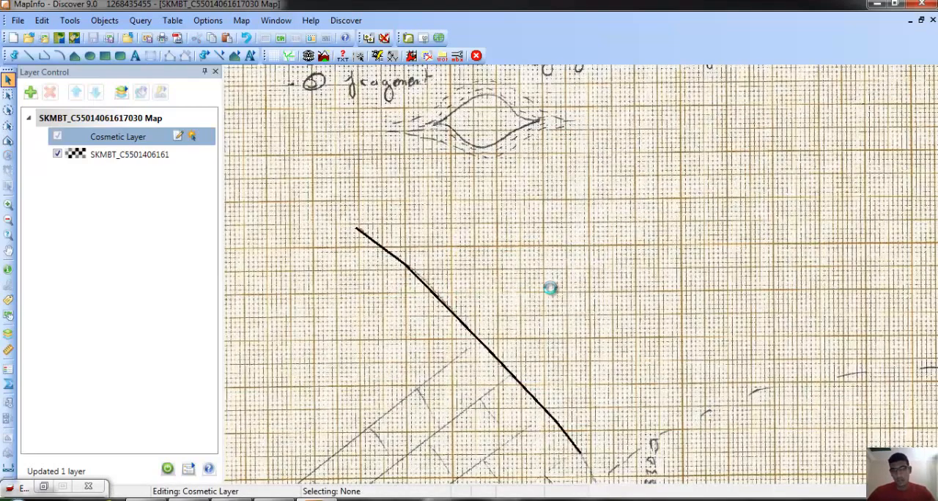
scroll(552, 290, down, 1)
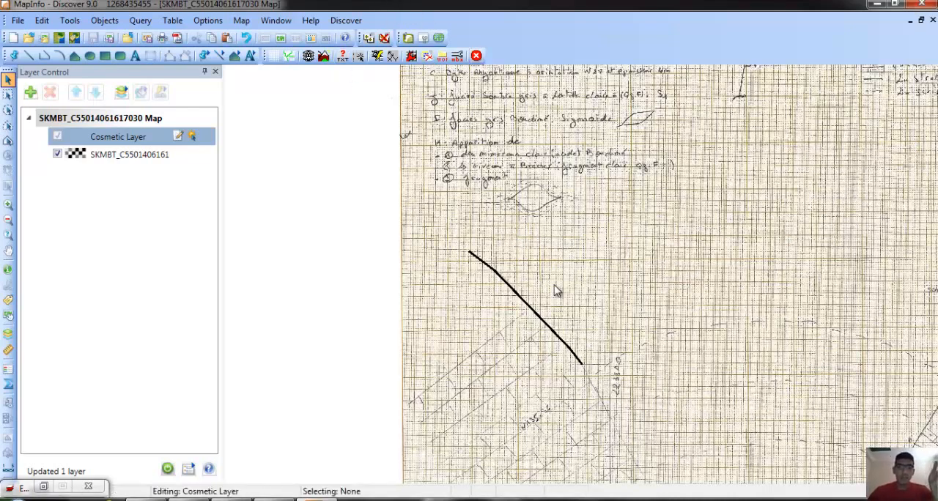
Save the Cosmetic Layer's polyline to a new table named Prifile on the desktop (Bureau), and select the line in that layer.
click(277, 20)
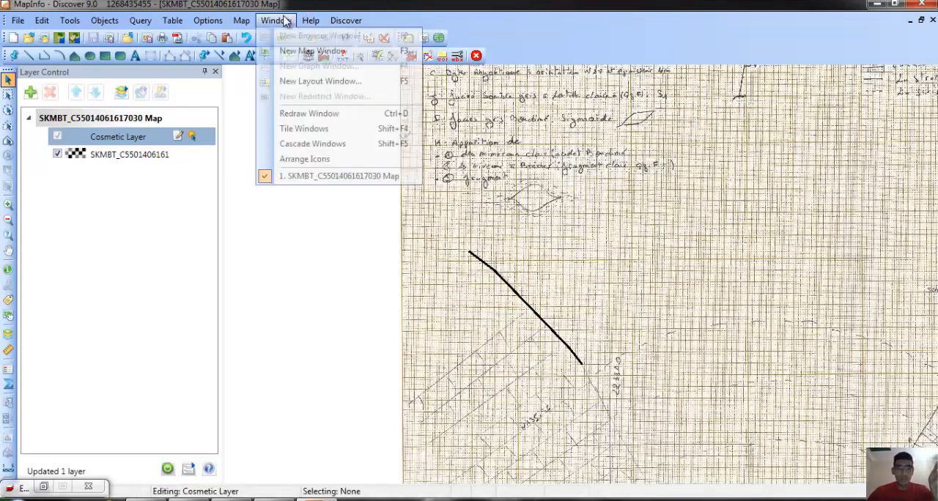
mouse_move(242, 22)
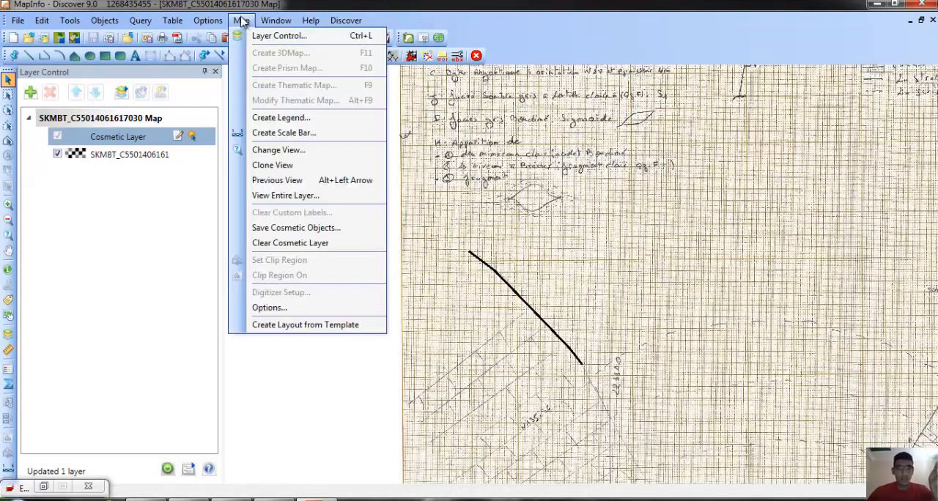
click(297, 228)
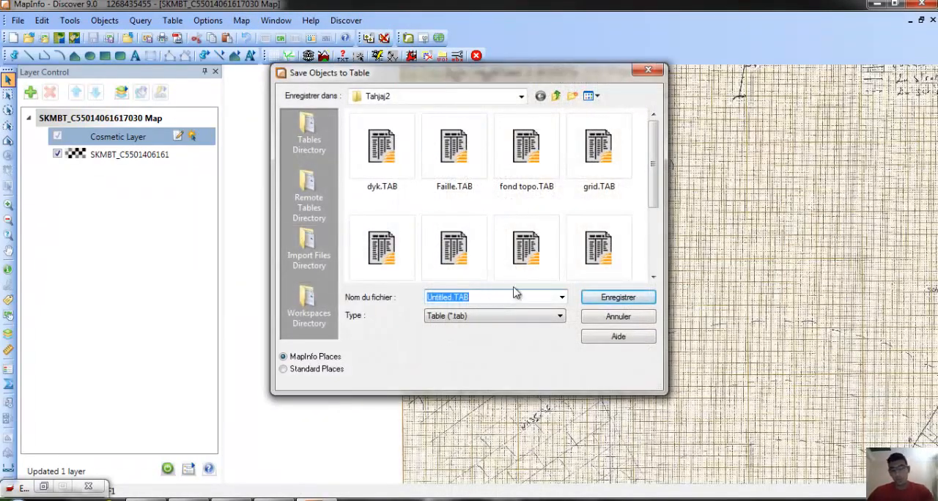
text(Pri)
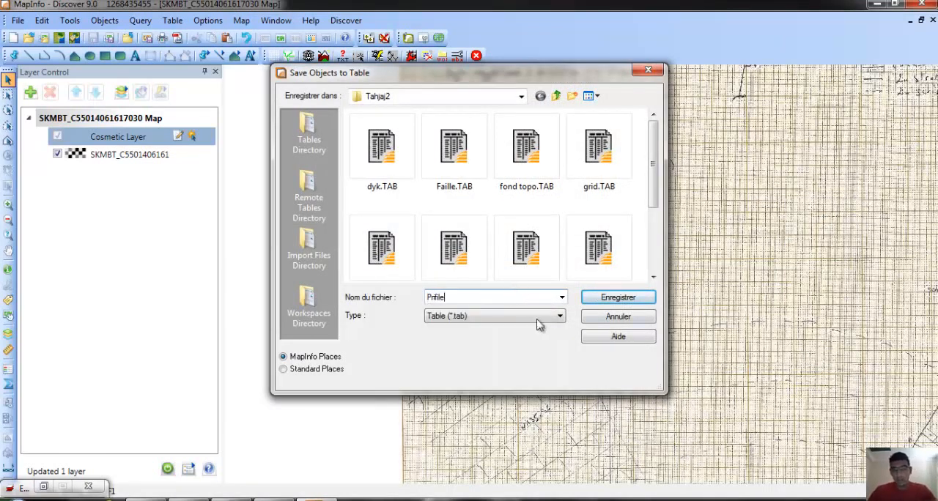
key(Tab)
click(319, 370)
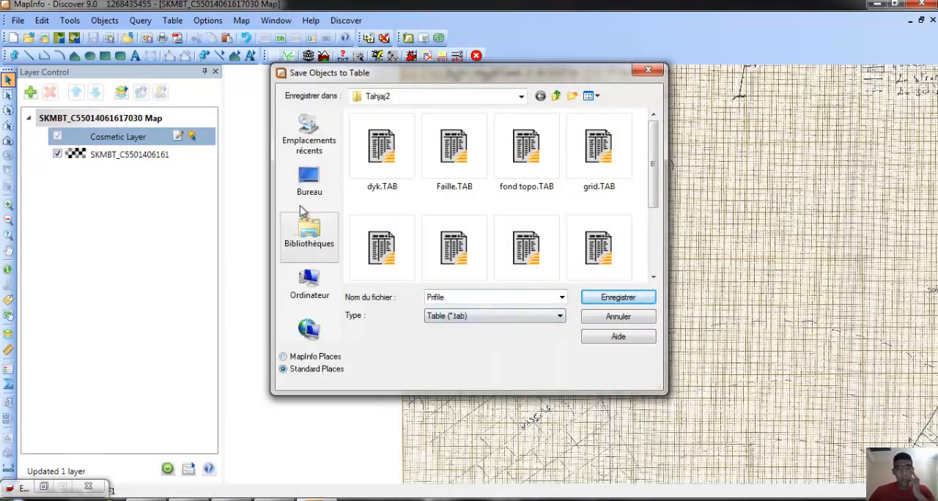
click(310, 183)
click(635, 298)
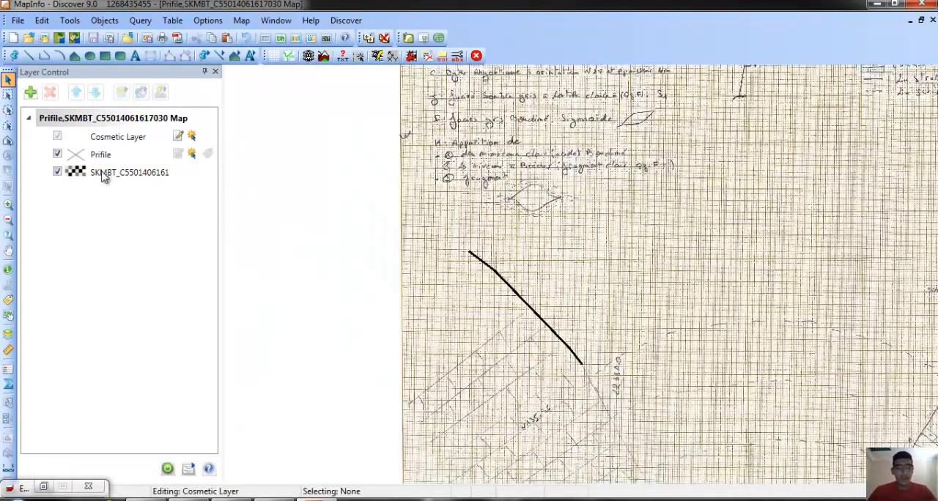
click(146, 155)
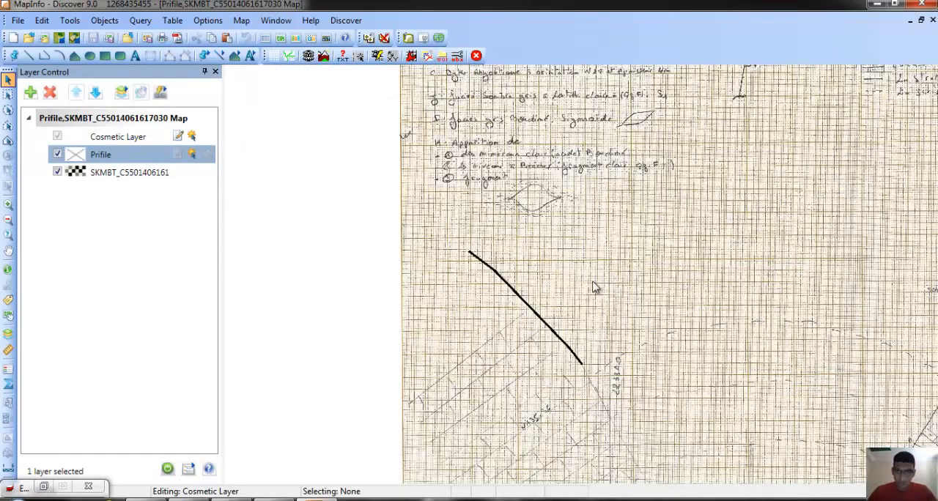
click(529, 308)
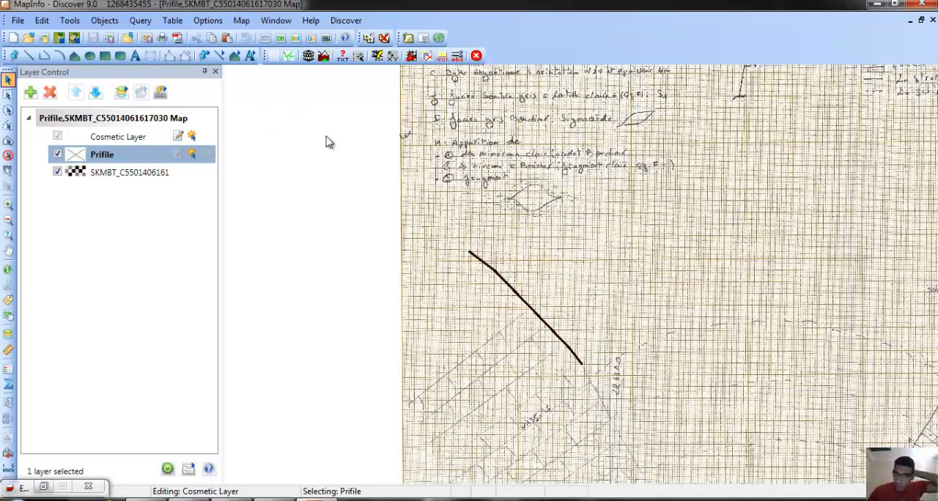
Trace the outline of the left hatched block with a six-segment polygon covering about 441,111 sq ft, starting at the polyline's lower end.
click(8, 251)
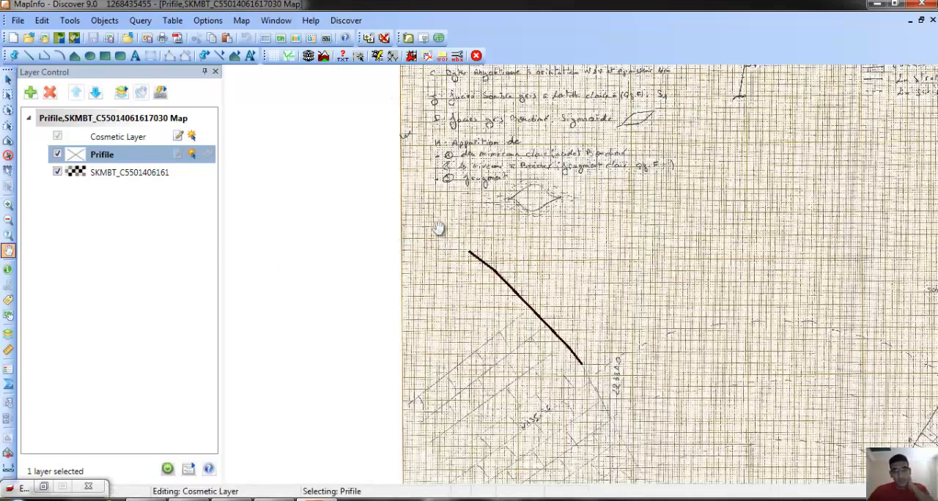
drag(442, 236, 381, 146)
drag(453, 216, 442, 190)
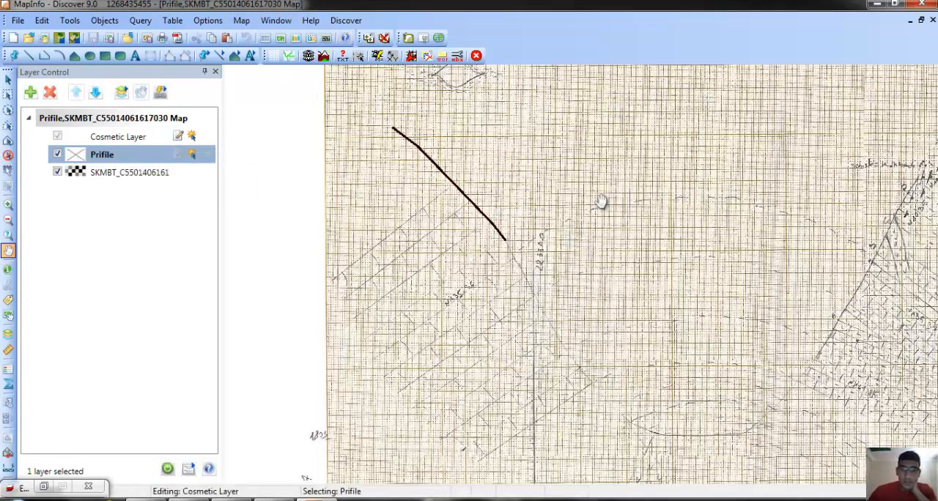
drag(600, 202, 583, 163)
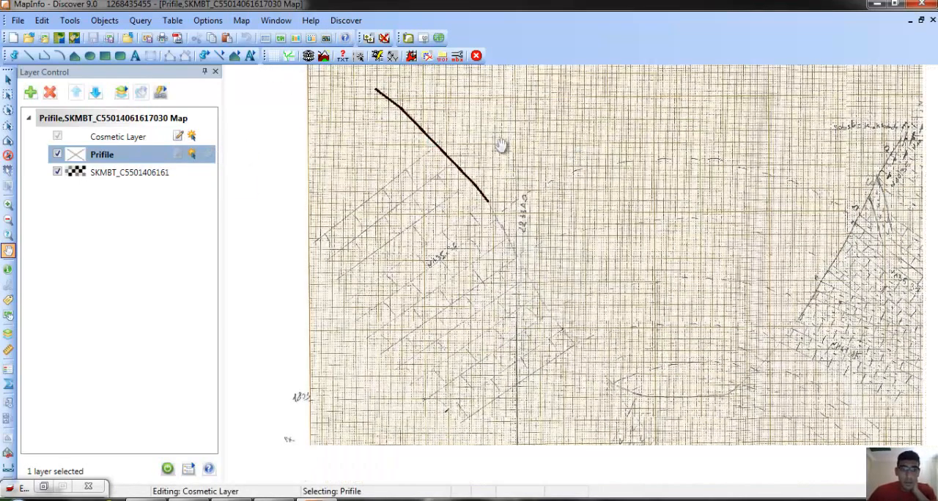
click(74, 57)
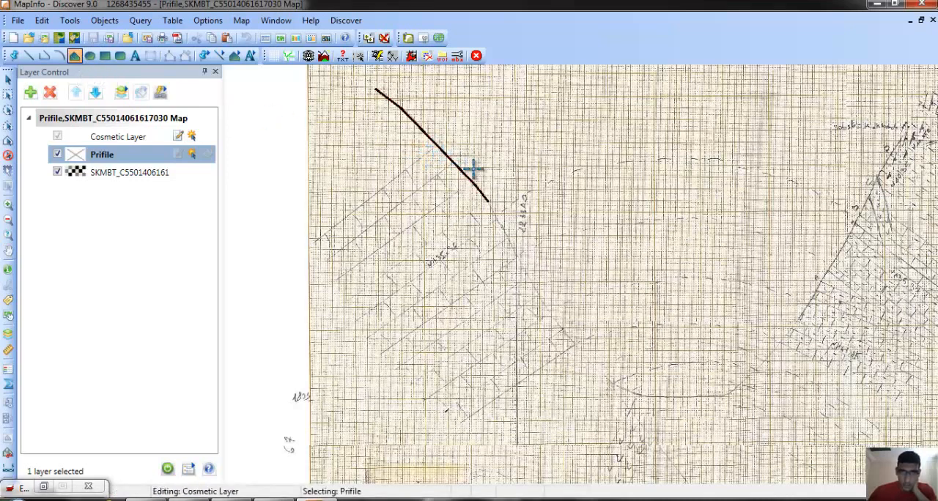
click(488, 196)
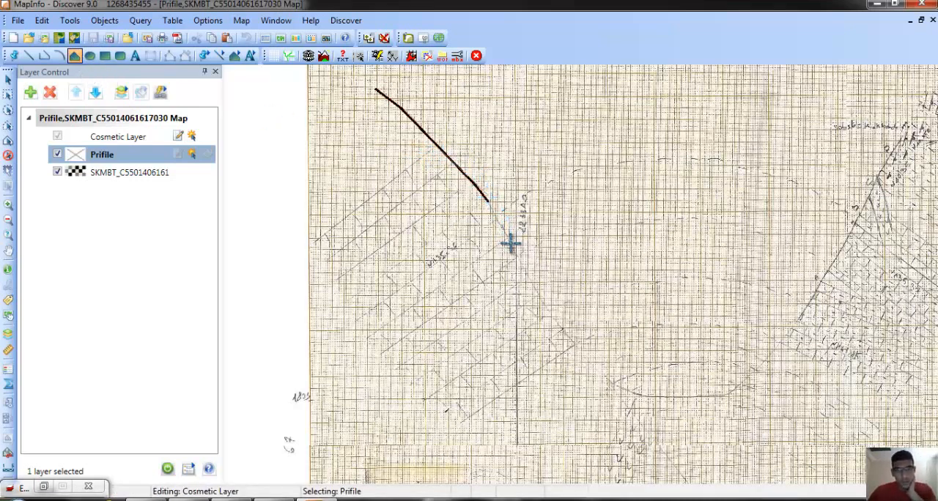
click(515, 254)
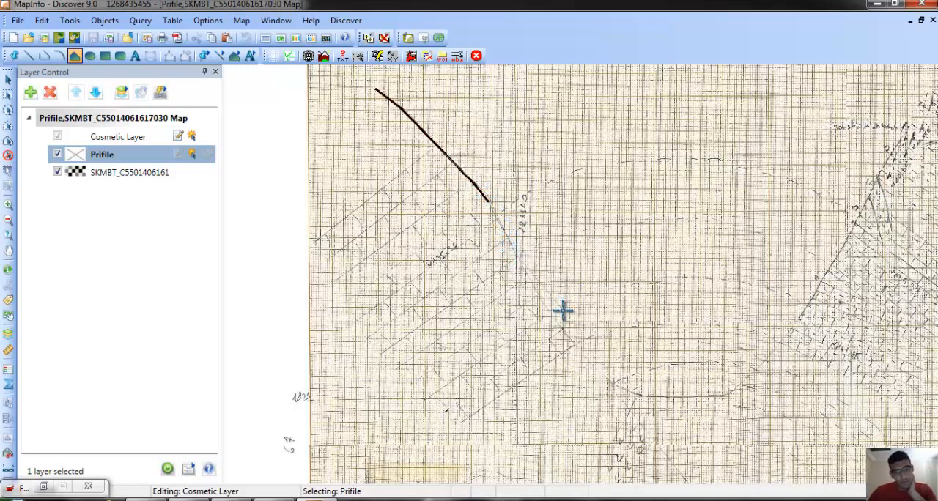
click(575, 347)
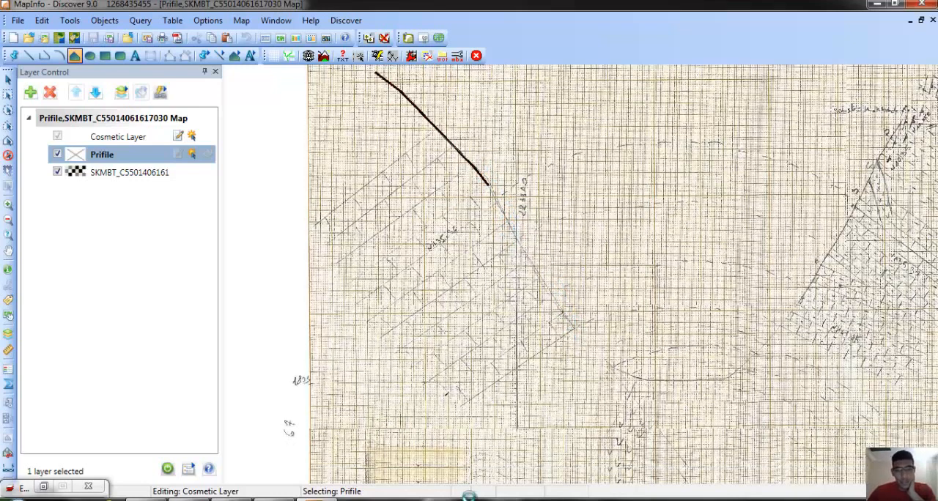
click(450, 413)
click(309, 224)
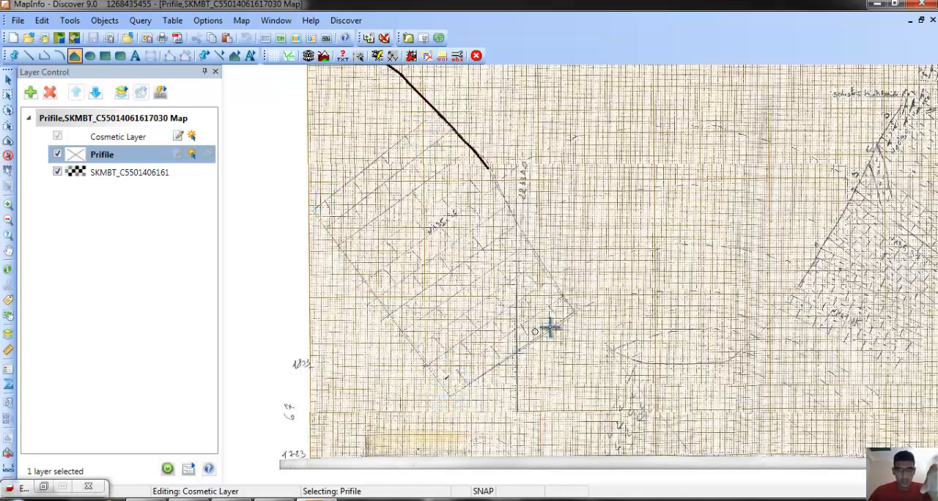
double_click(435, 110)
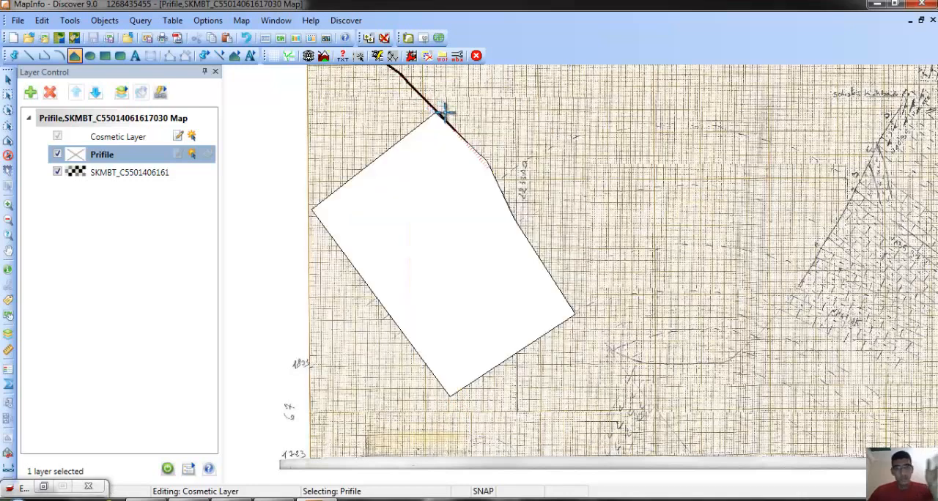
Give the traced polygon a brick fill pattern with a black foreground.
click(431, 234)
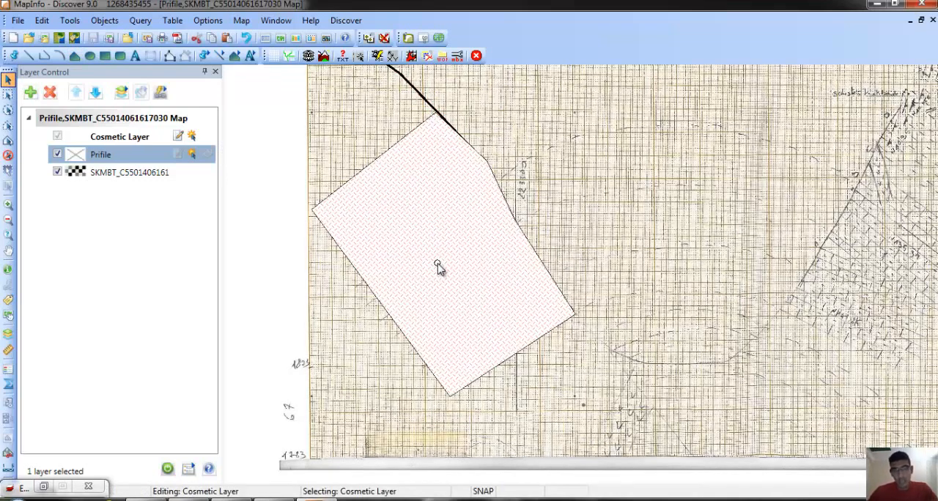
double_click(433, 267)
click(525, 261)
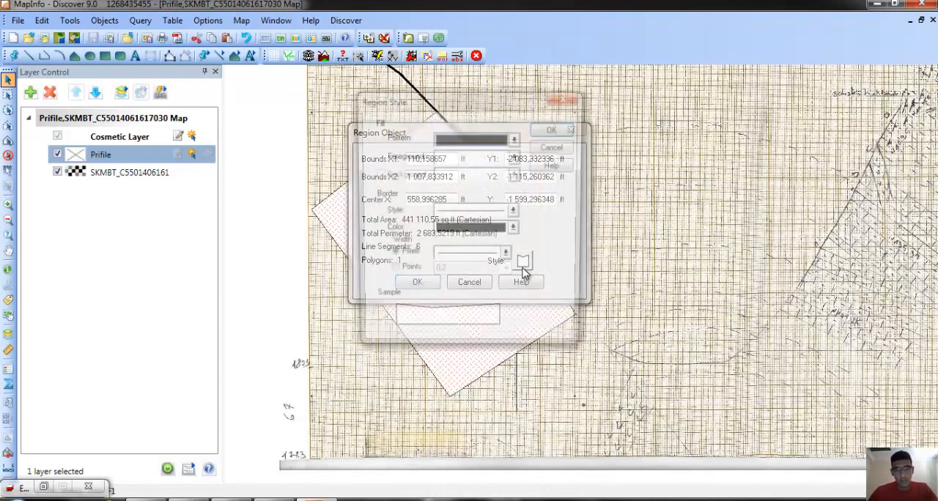
click(501, 139)
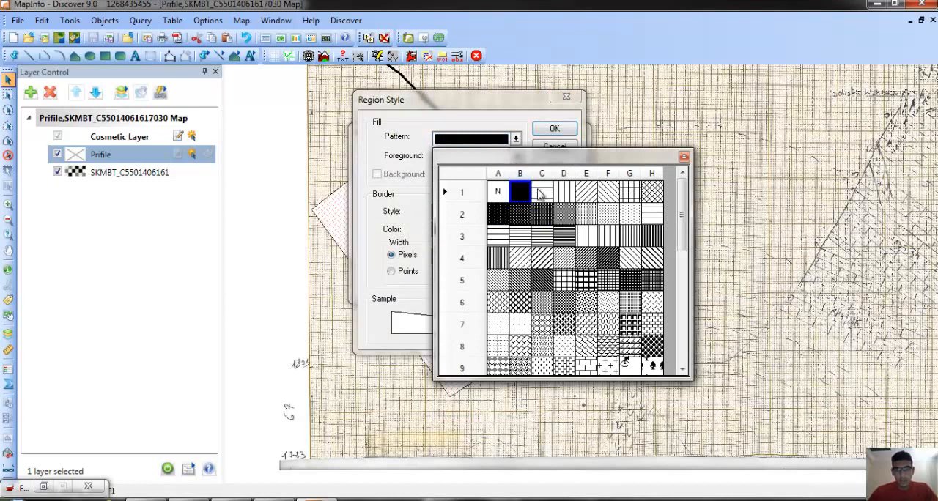
drag(688, 213, 681, 265)
click(584, 259)
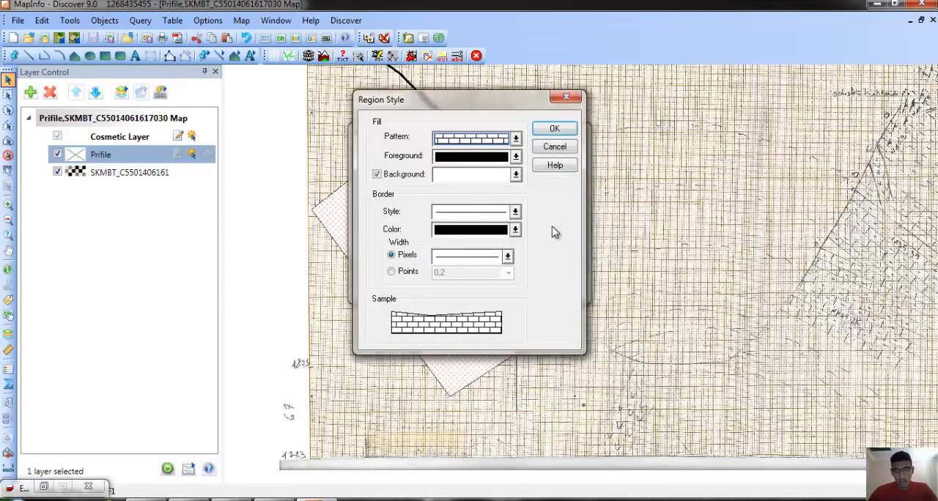
click(501, 171)
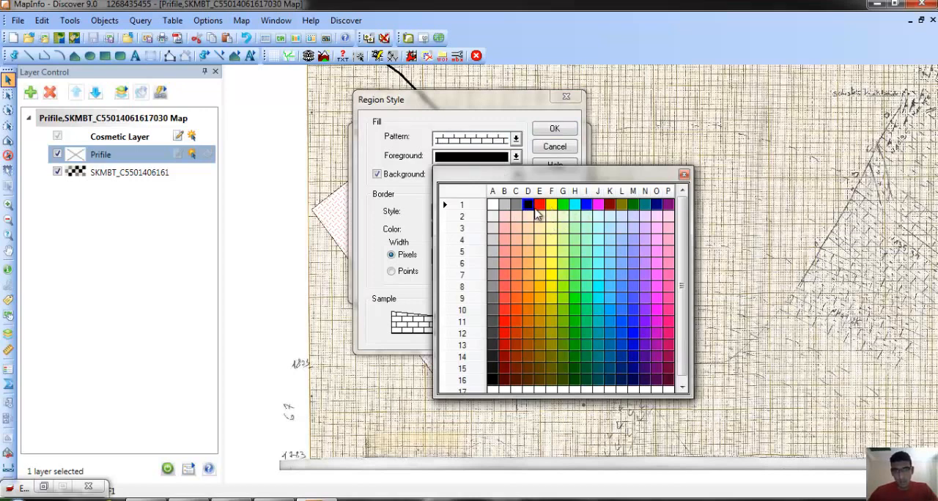
click(536, 207)
click(516, 157)
click(531, 198)
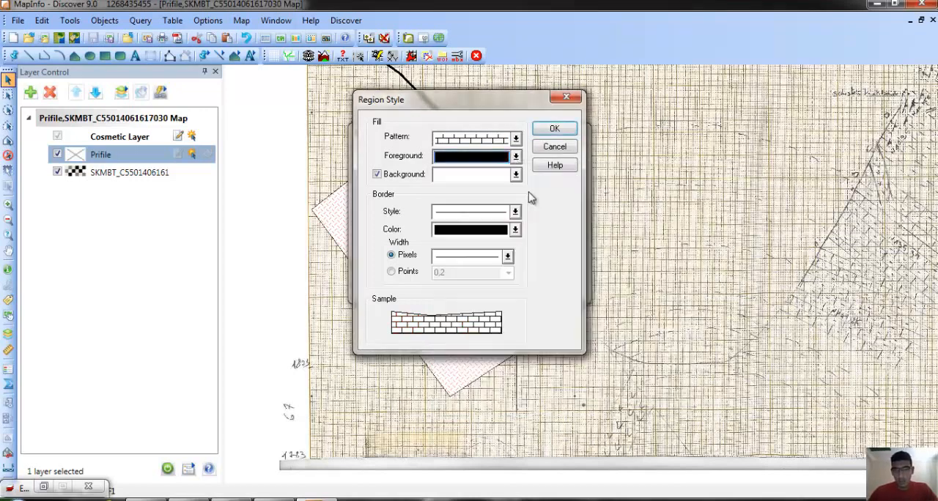
click(555, 130)
click(418, 283)
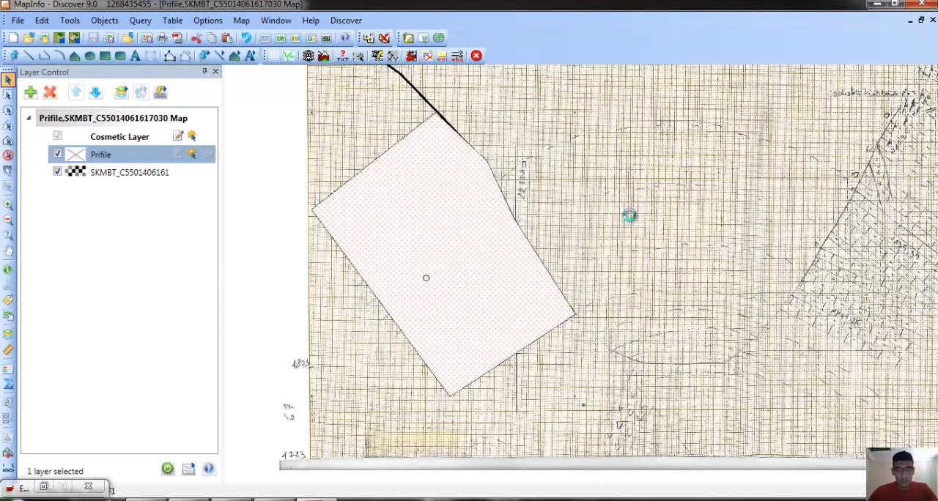
click(559, 177)
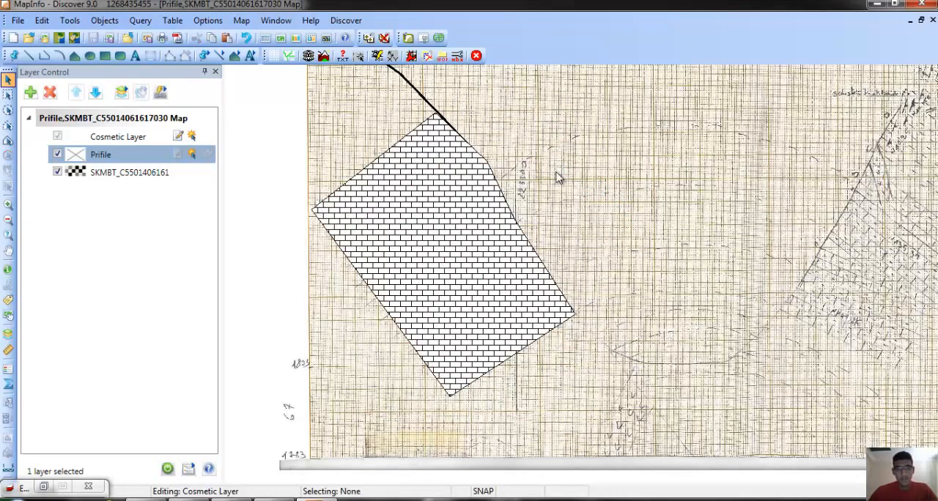
Save the Cosmetic Layer's brick-filled polygon to a new table named Lithologie on the desktop (Bureau).
scroll(513, 281, down, 1)
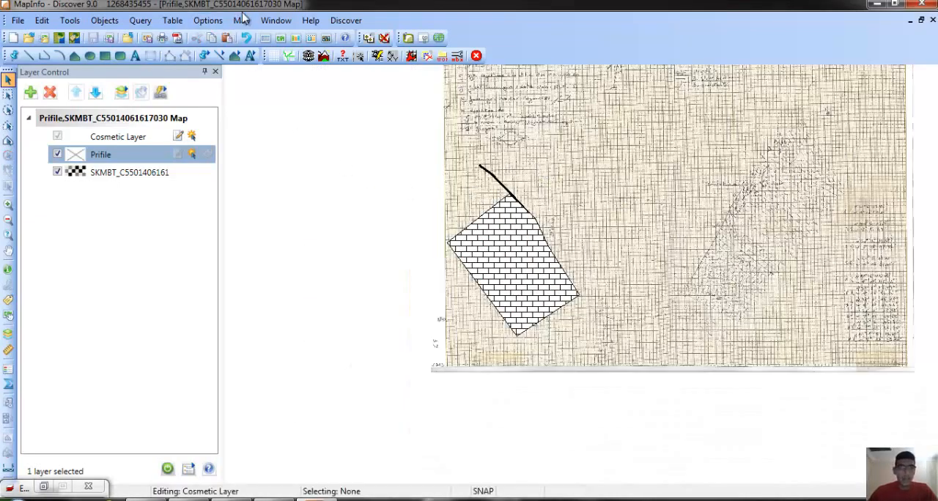
scroll(452, 217, up, 1)
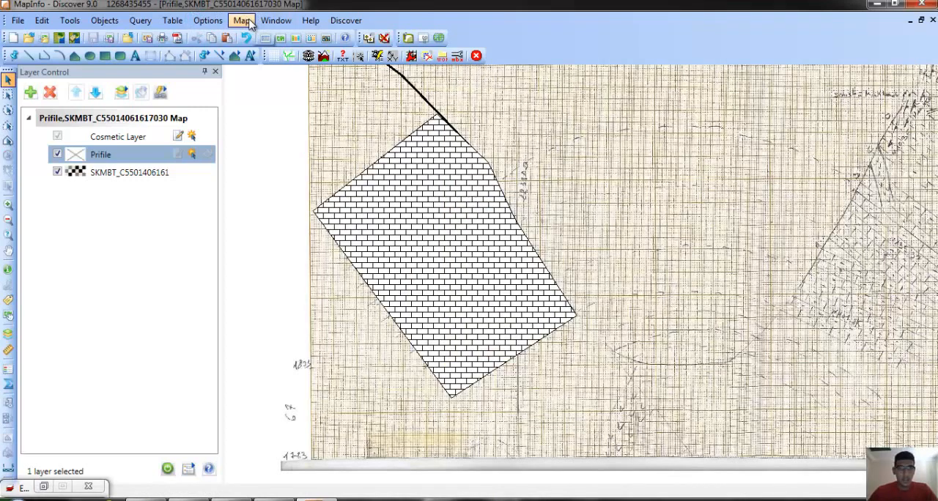
click(245, 21)
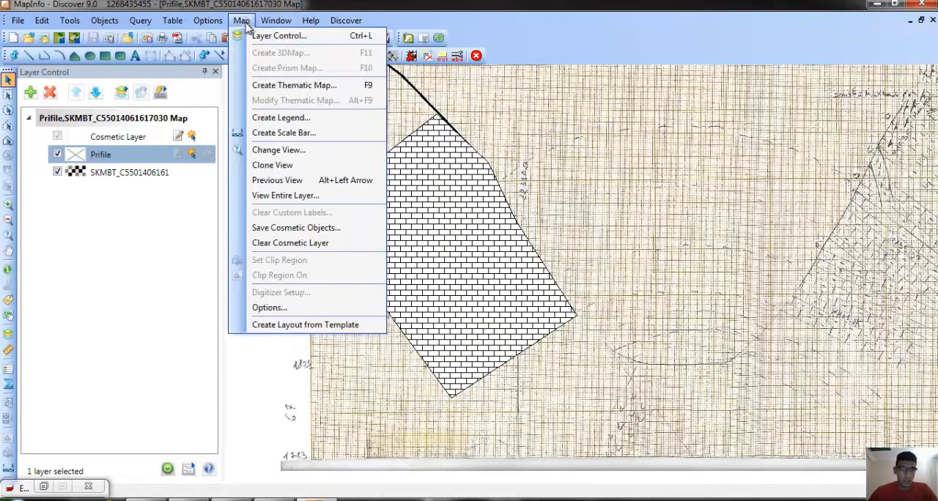
click(293, 228)
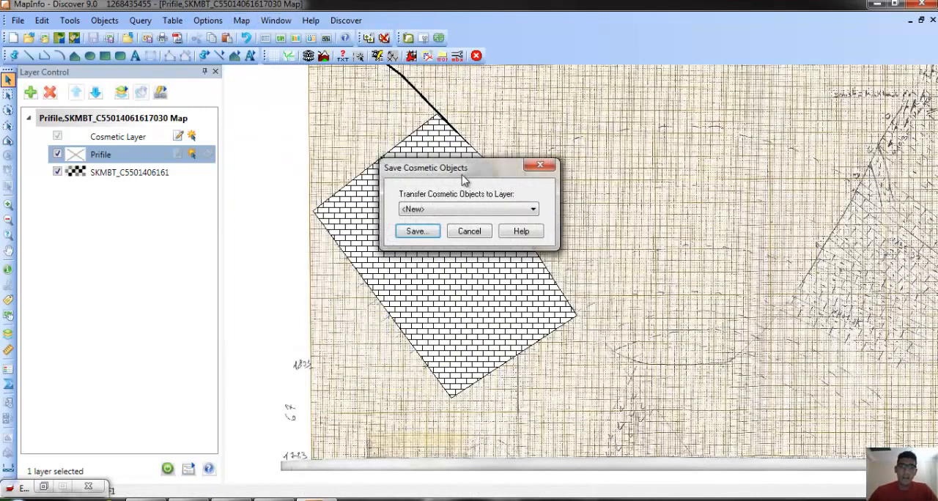
click(416, 231)
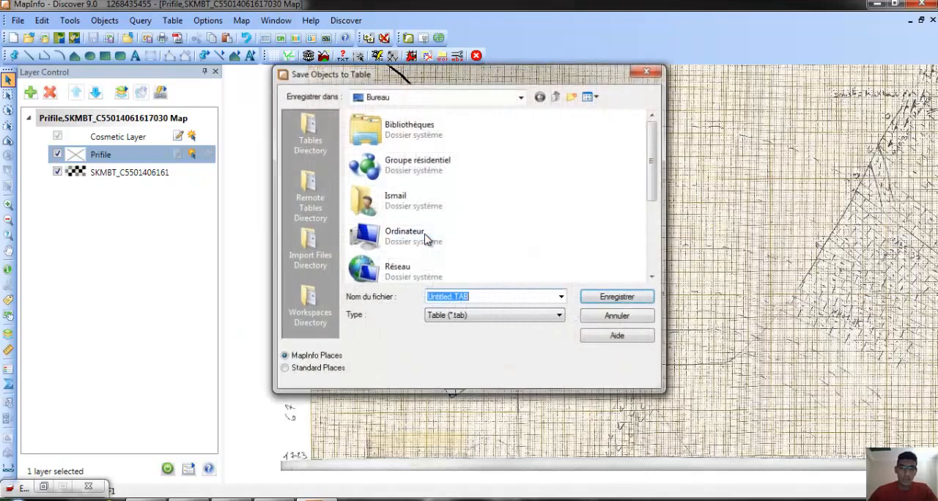
text(Lithologie)
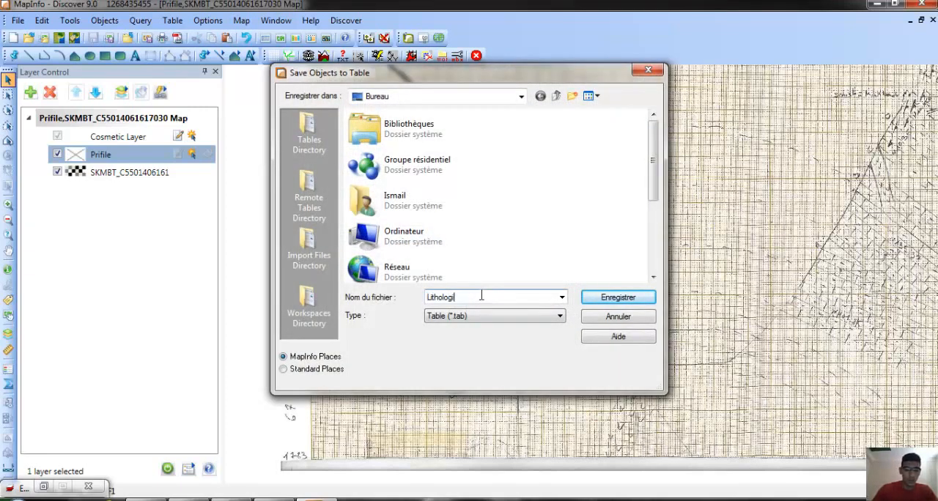
click(642, 303)
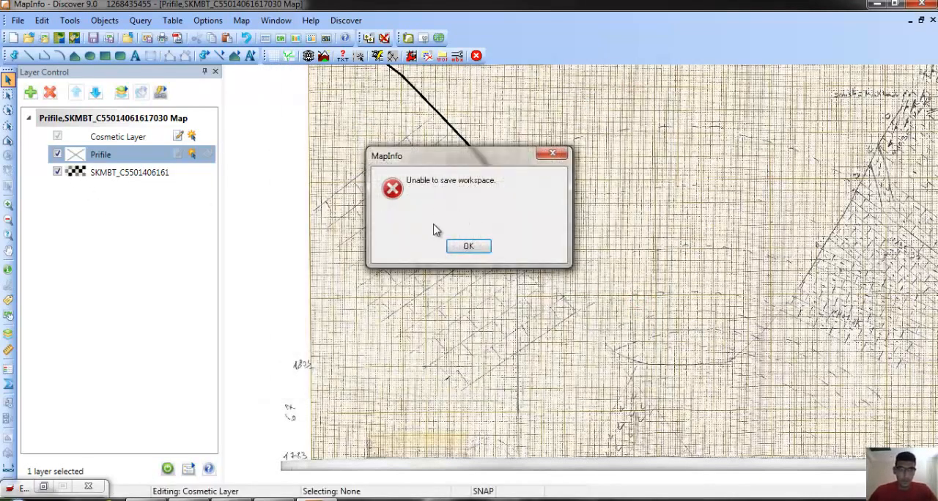
click(488, 251)
click(508, 300)
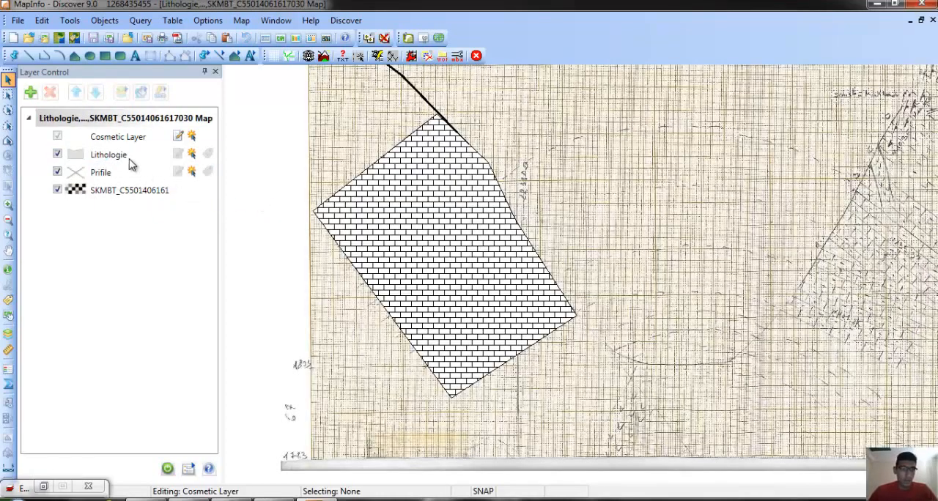
Hide and show the Prifile and Lithologie layers one at a time to check what each contains.
click(103, 173)
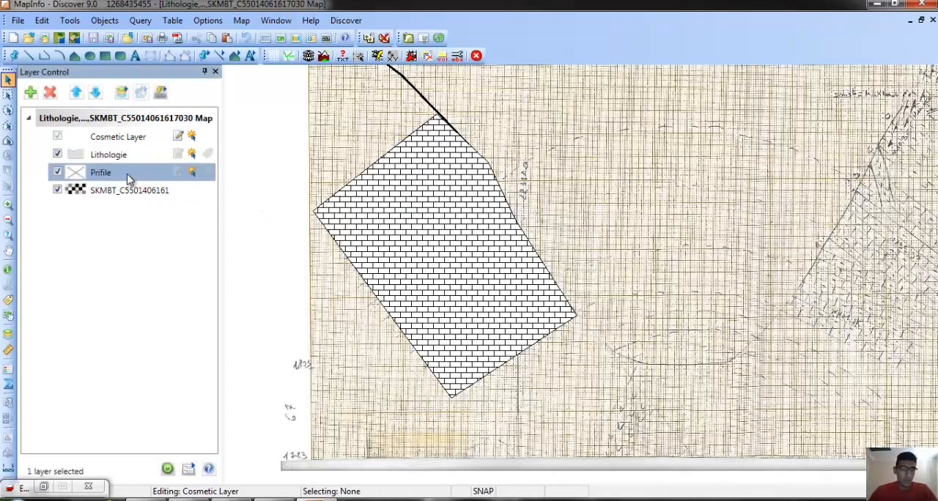
click(107, 161)
click(58, 173)
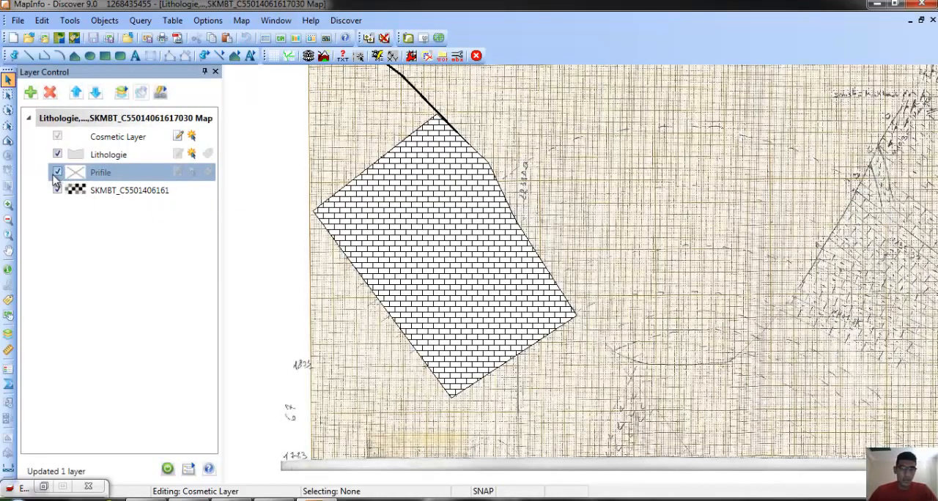
click(58, 173)
click(58, 173)
click(56, 154)
click(56, 154)
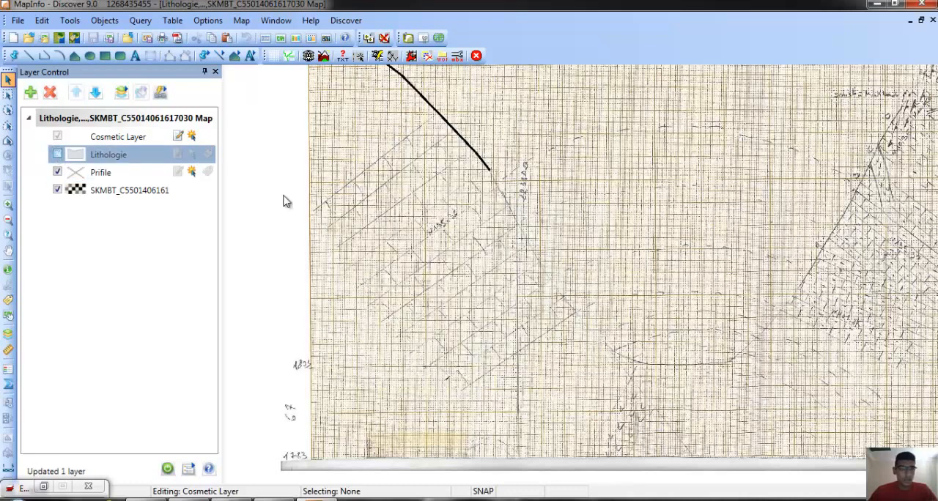
click(56, 154)
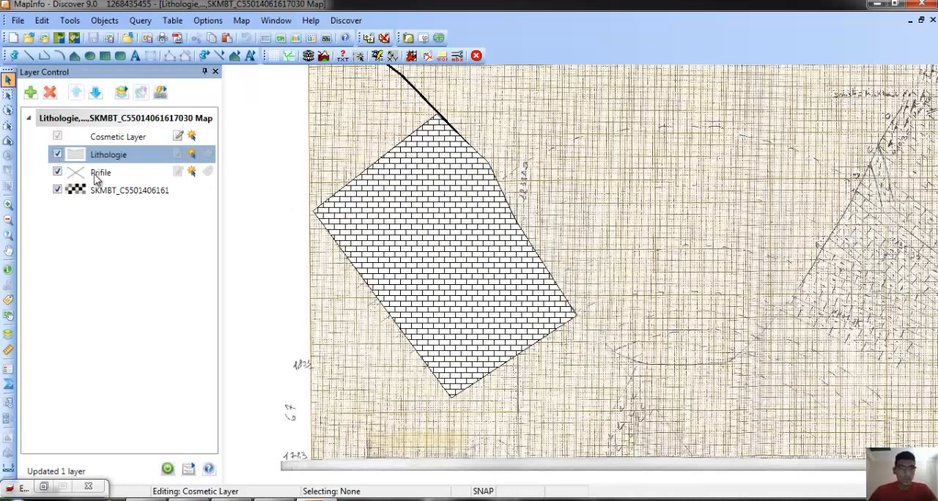
Hide the scanned raster layer to view the drawn line and polygon alone, and show it again.
click(59, 191)
click(57, 190)
scroll(567, 287, down, 1)
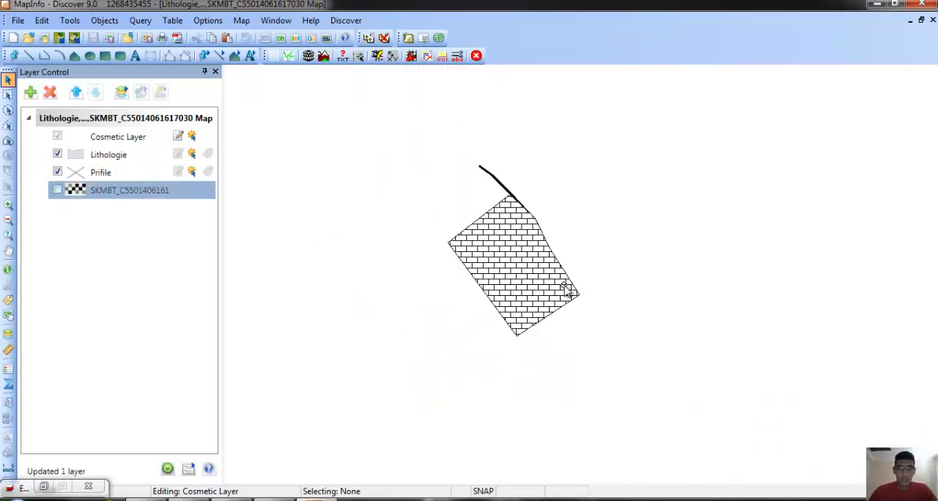
scroll(566, 287, up, 1)
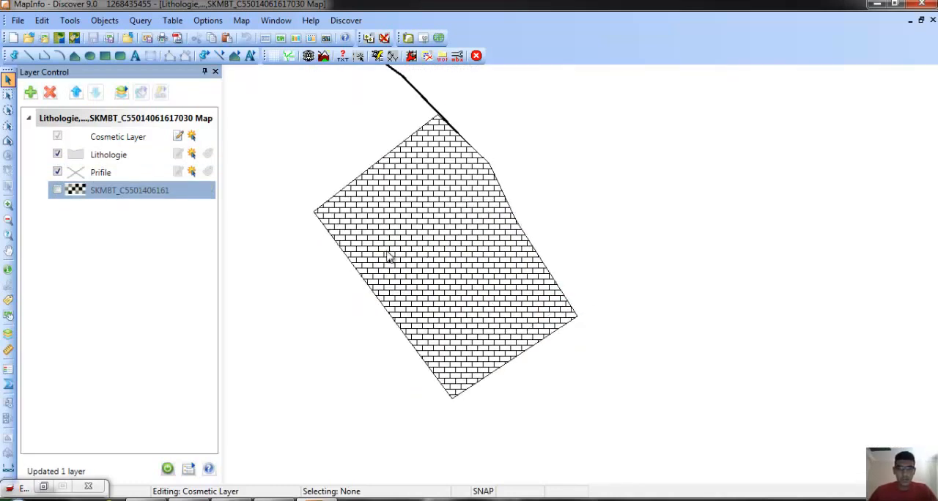
click(57, 191)
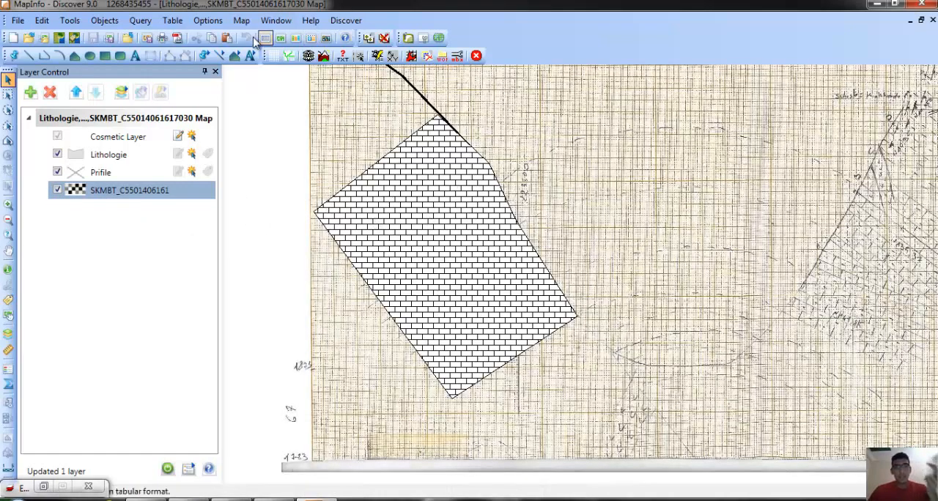
Close all open tables and bring up the dialog for opening a table.
click(17, 22)
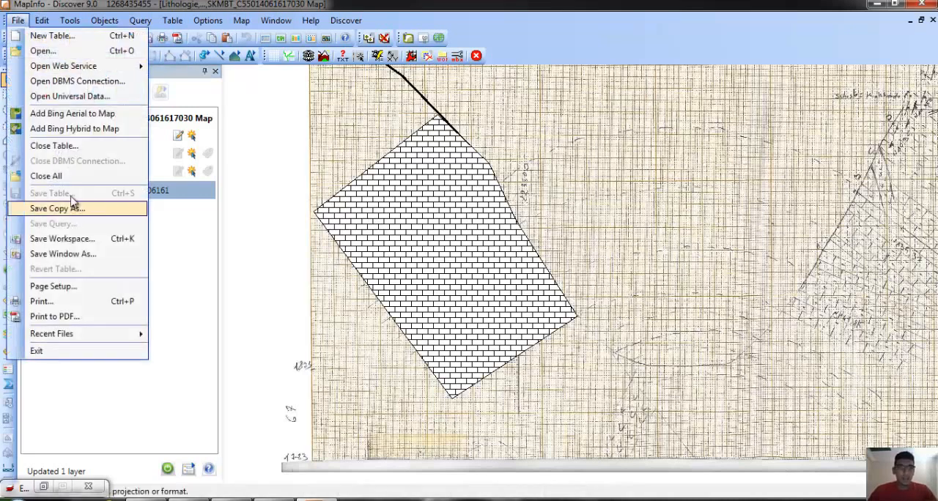
click(65, 178)
click(28, 39)
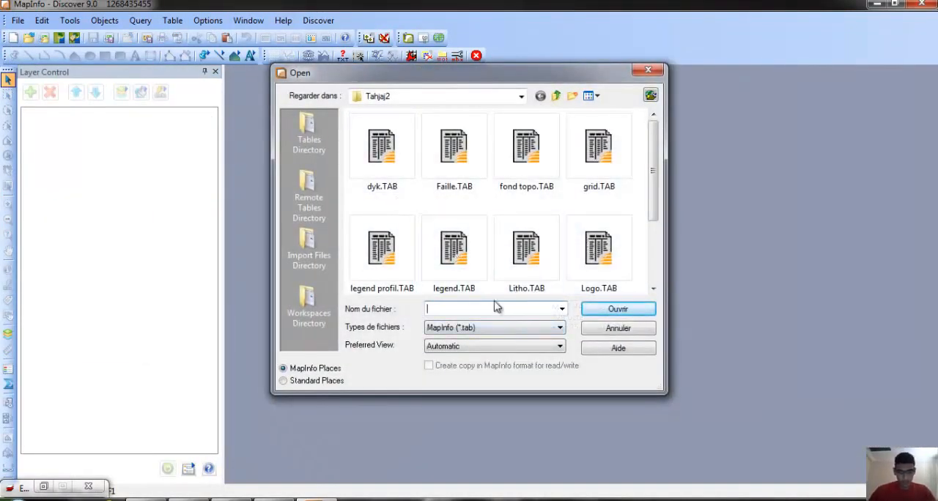
text(pr)
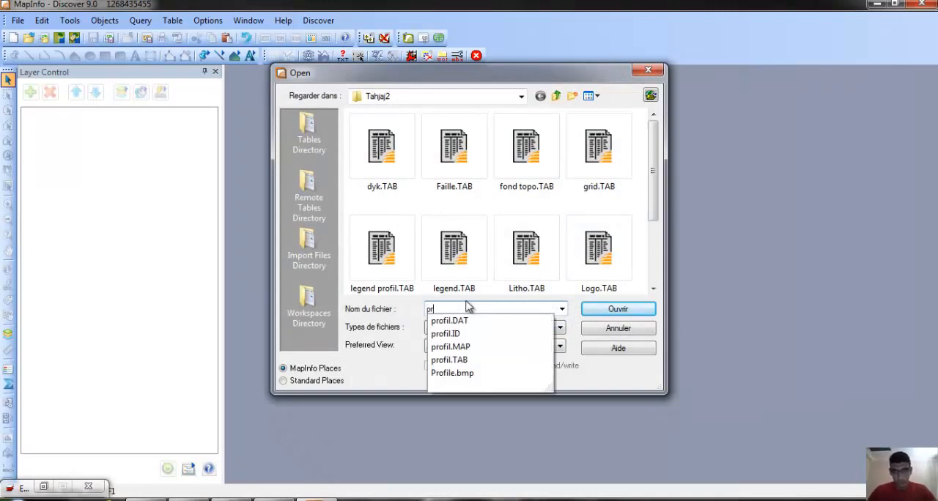
click(535, 278)
scroll(546, 227, down, 1)
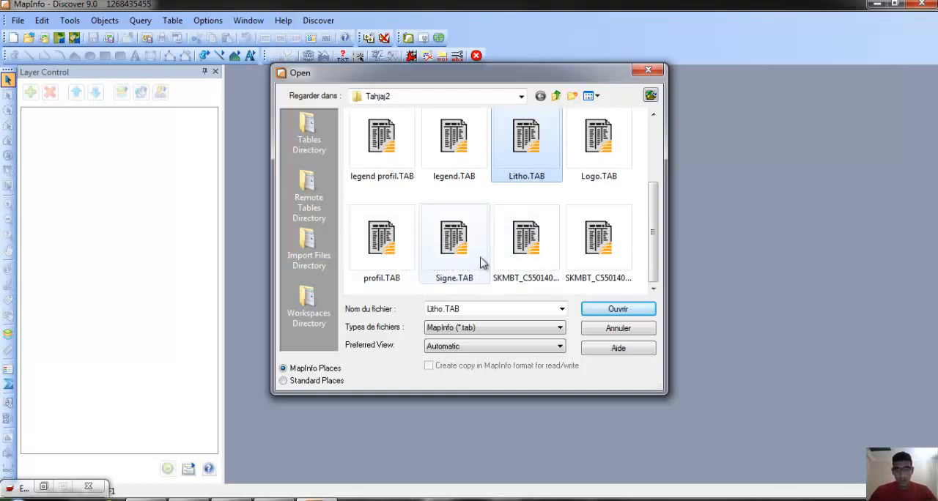
click(484, 329)
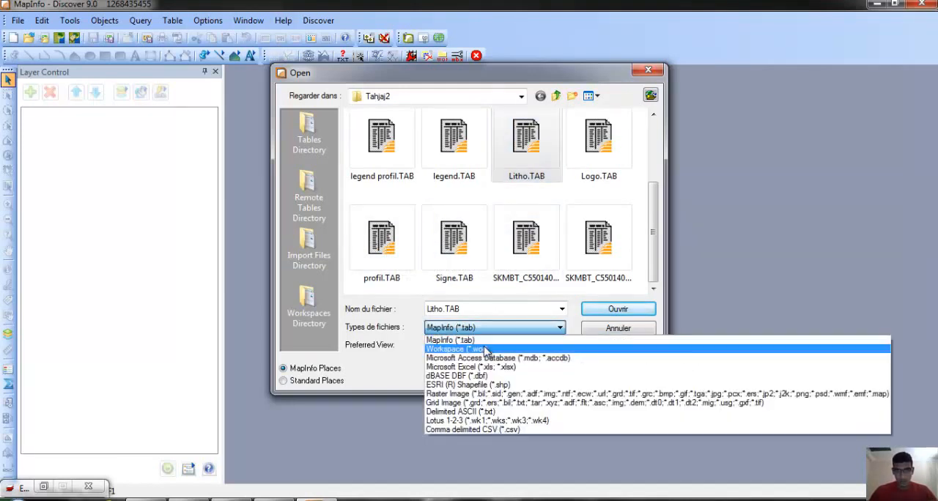
click(486, 349)
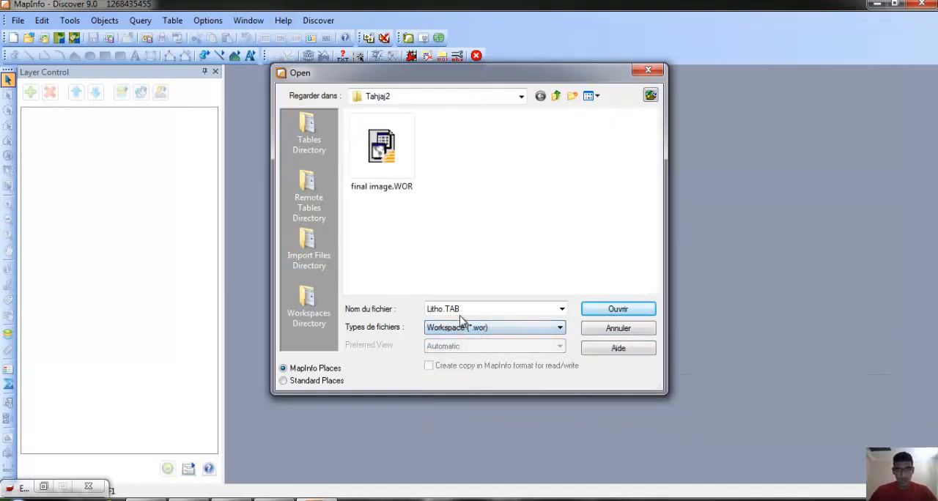
click(394, 144)
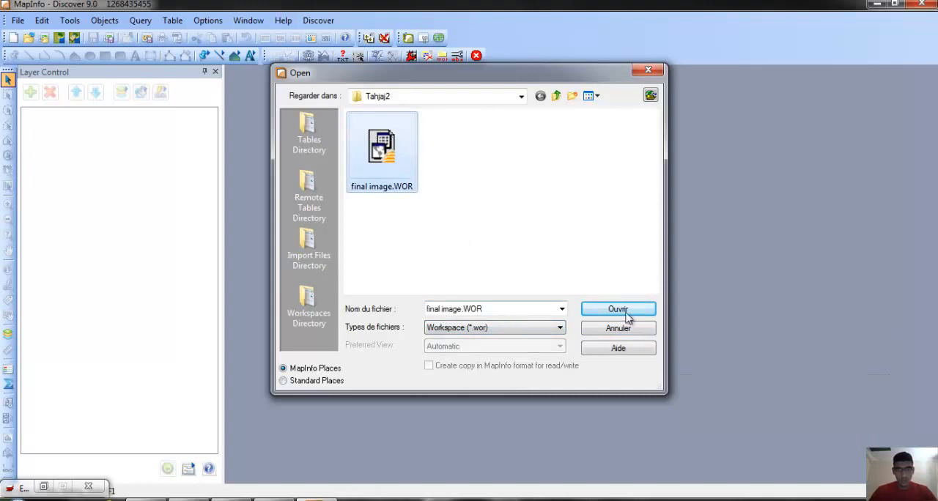
click(542, 308)
key(BackSpace)
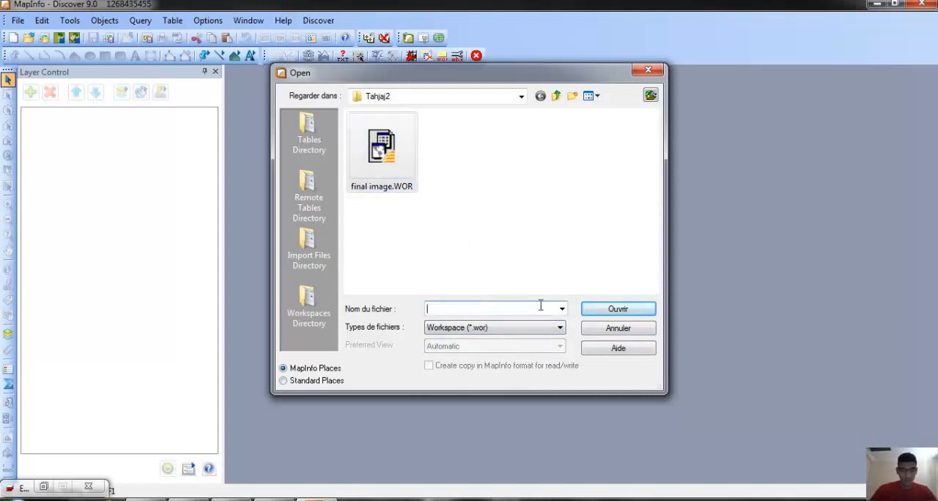
text(p)
click(480, 329)
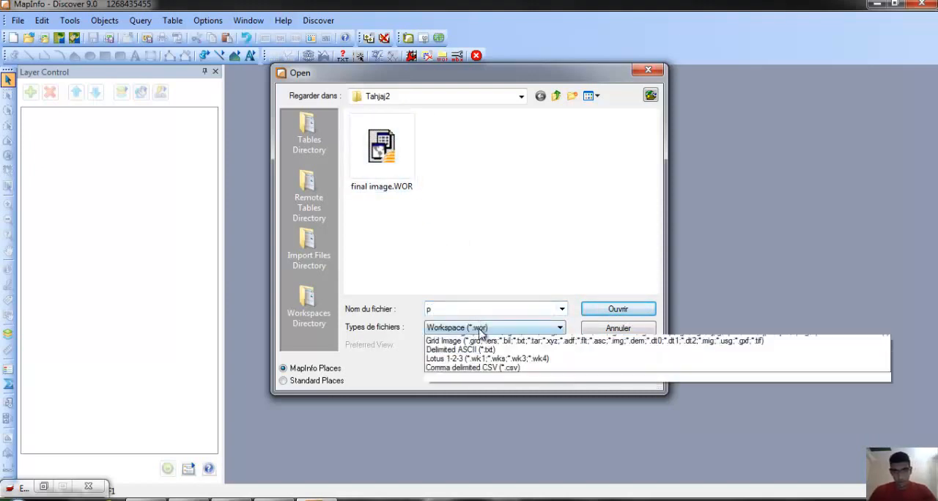
click(476, 339)
Open the profil.TAB table from the Tahjaj2 folder and maximize its map window.
click(480, 266)
scroll(511, 212, down, 1)
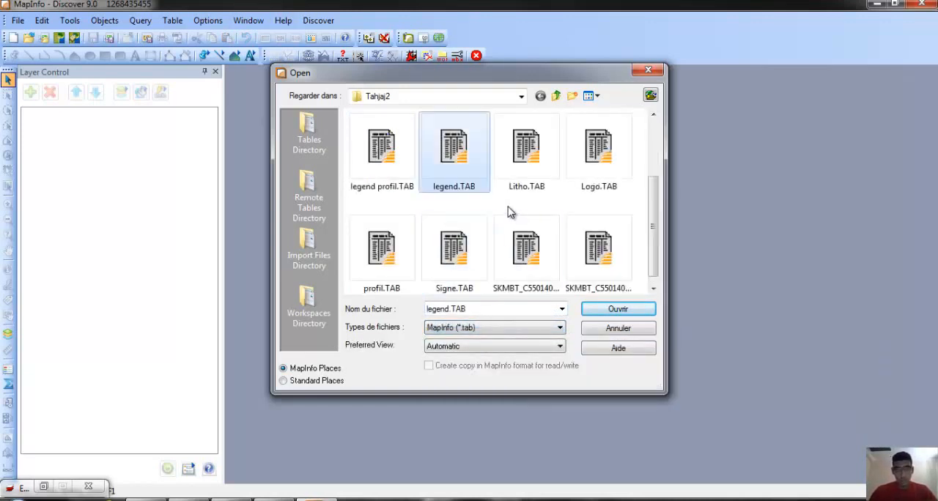
scroll(444, 234, up, 1)
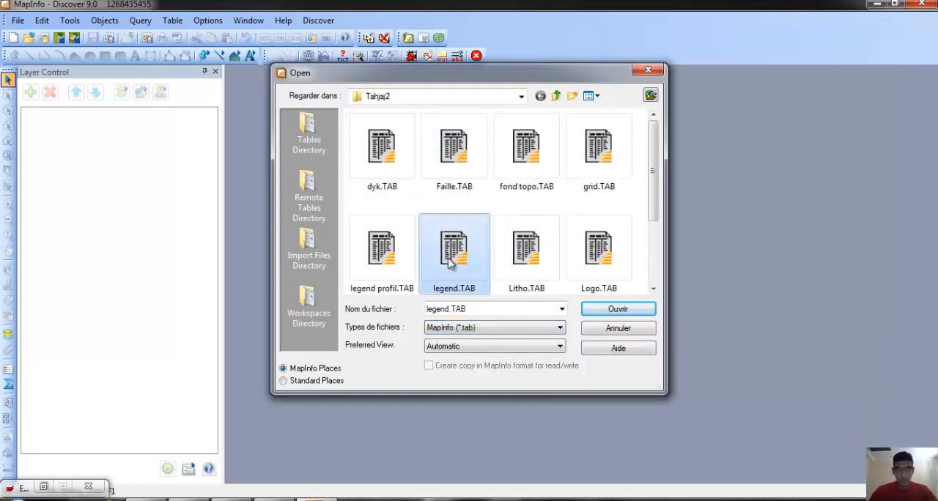
scroll(562, 246, down, 1)
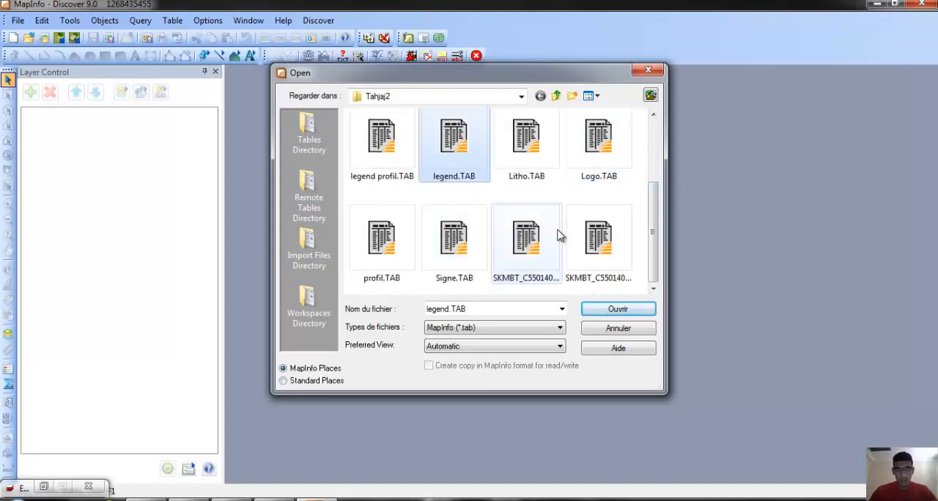
double_click(396, 253)
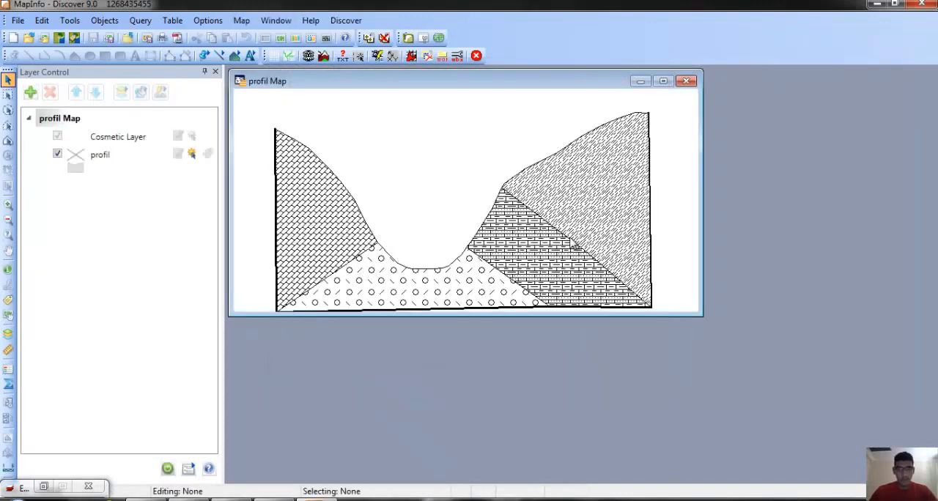
click(664, 81)
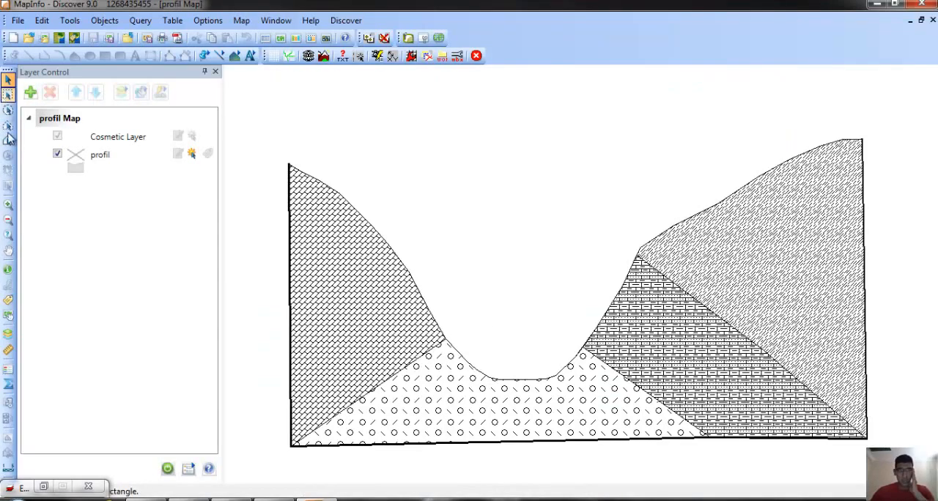
Select the patterned polygons and the border line of the profile one after another to examine them, and clear the selection.
click(330, 302)
click(480, 405)
click(689, 341)
click(828, 367)
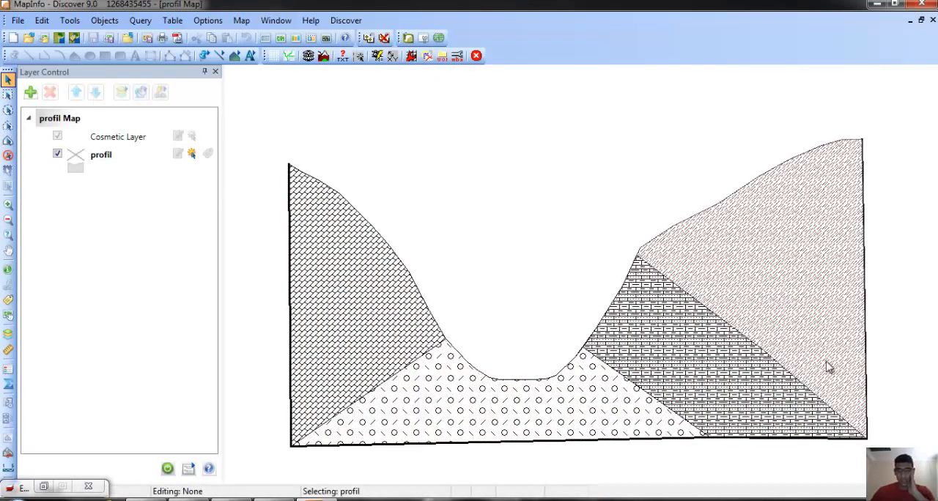
click(865, 380)
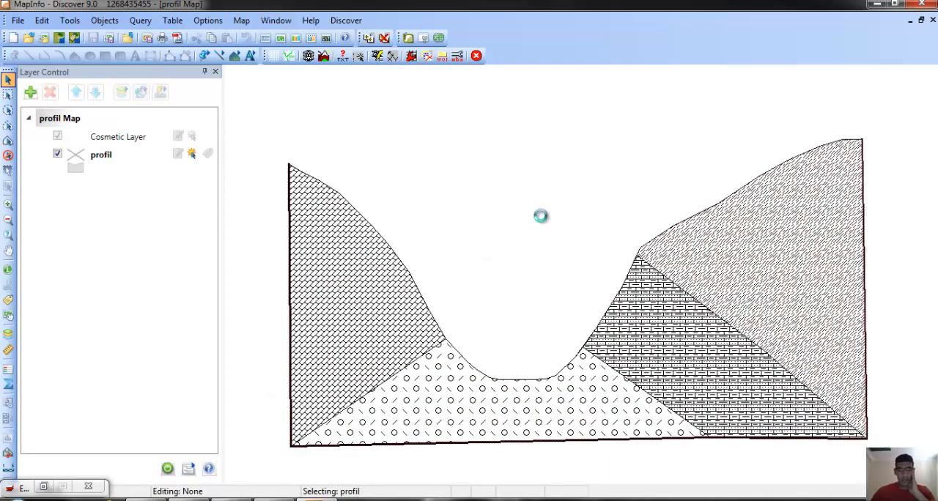
click(540, 215)
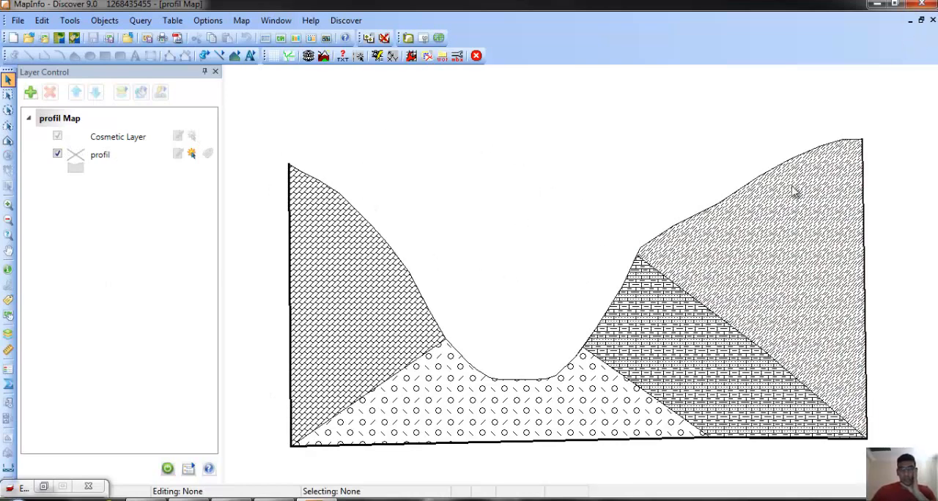
Restore and resize the profil map window, and create a maximized layout window with one frame for profil Map.
click(921, 21)
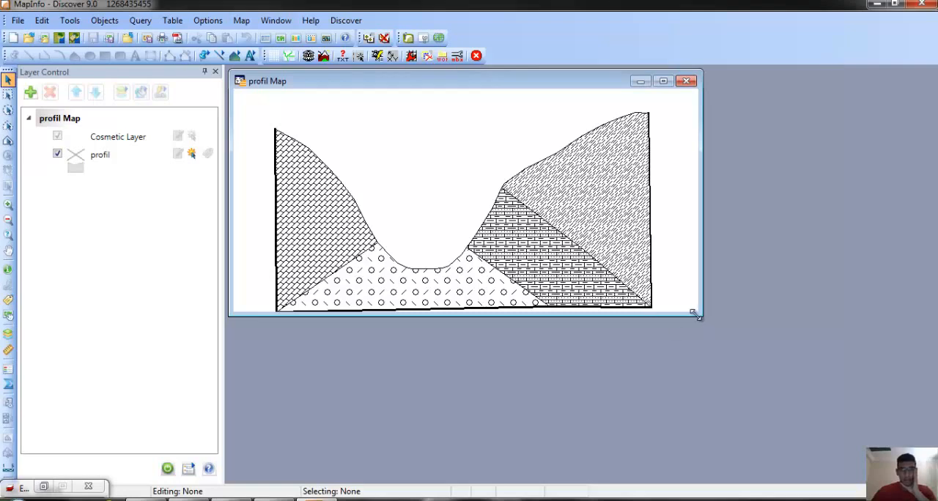
drag(695, 313, 655, 331)
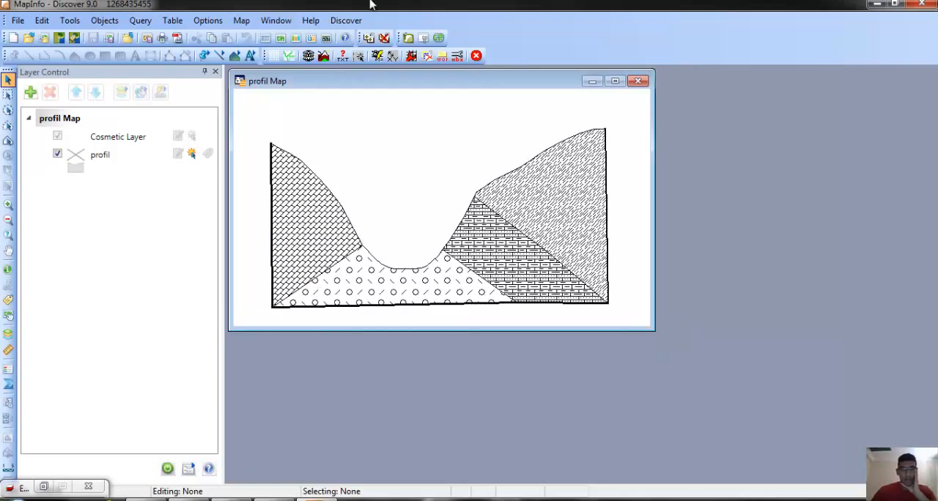
click(276, 21)
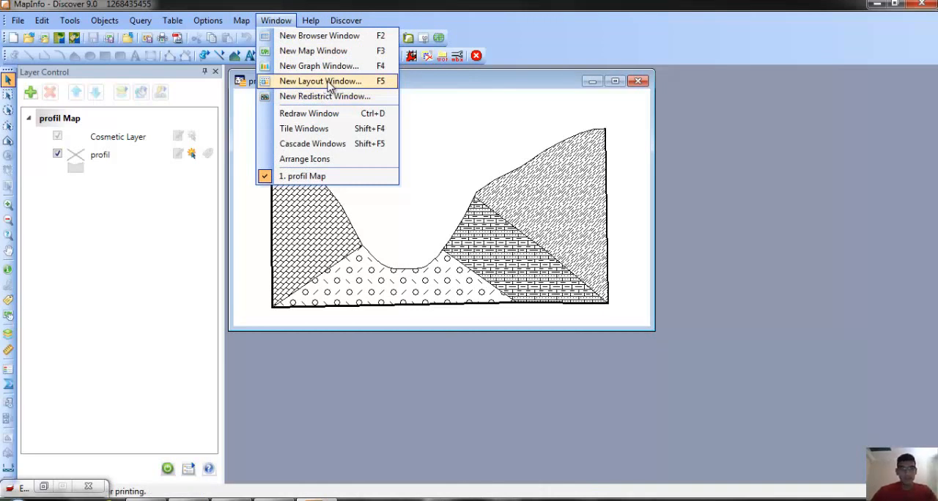
click(328, 83)
click(431, 250)
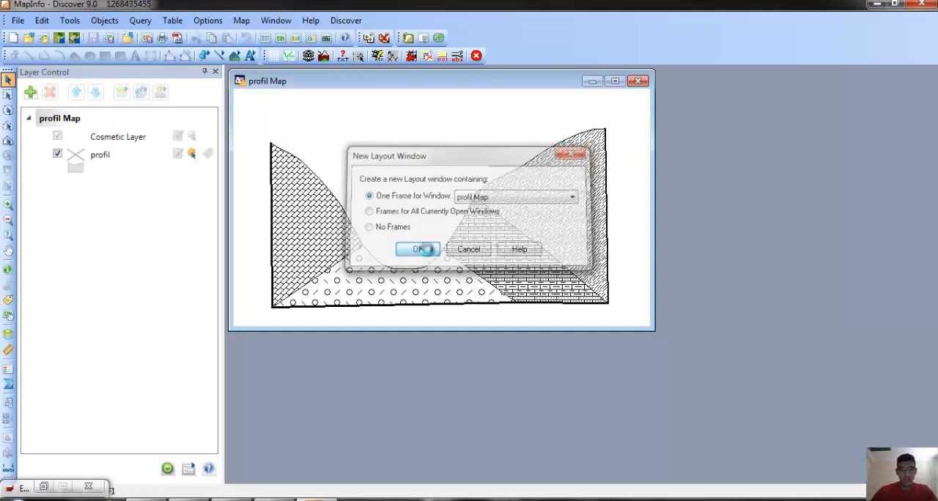
click(681, 102)
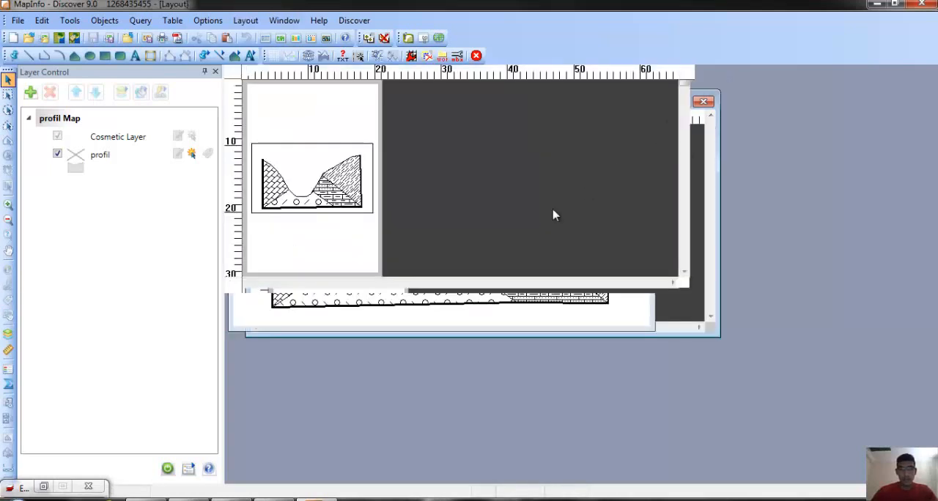
Set the layout's page to A2 paper size in landscape orientation.
click(16, 21)
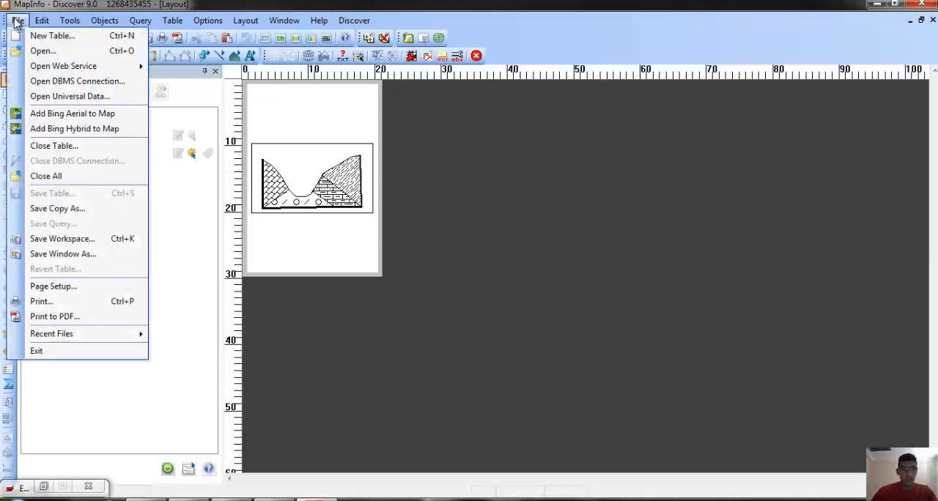
click(51, 287)
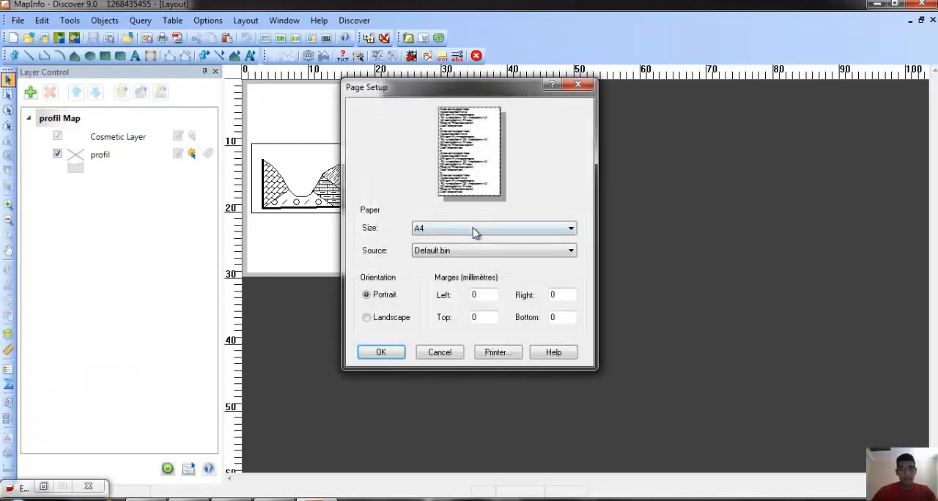
click(469, 232)
scroll(488, 297, up, 3)
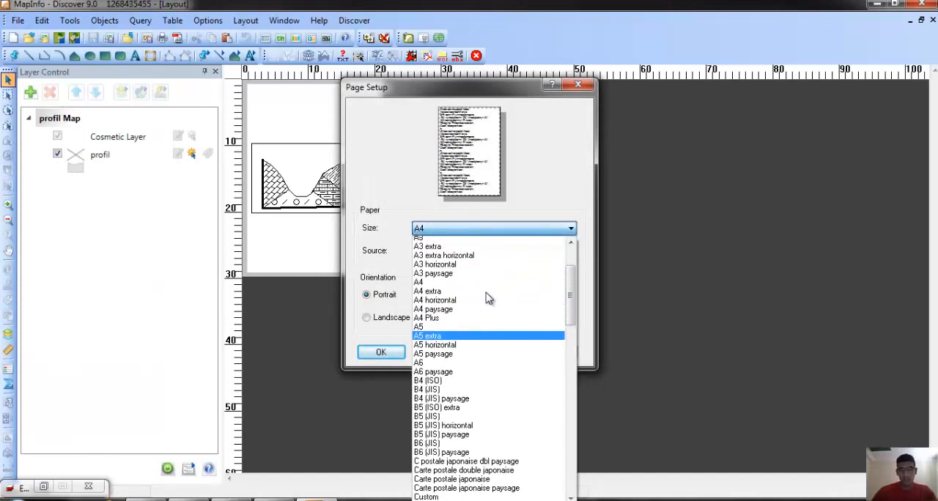
scroll(485, 295, up, 1)
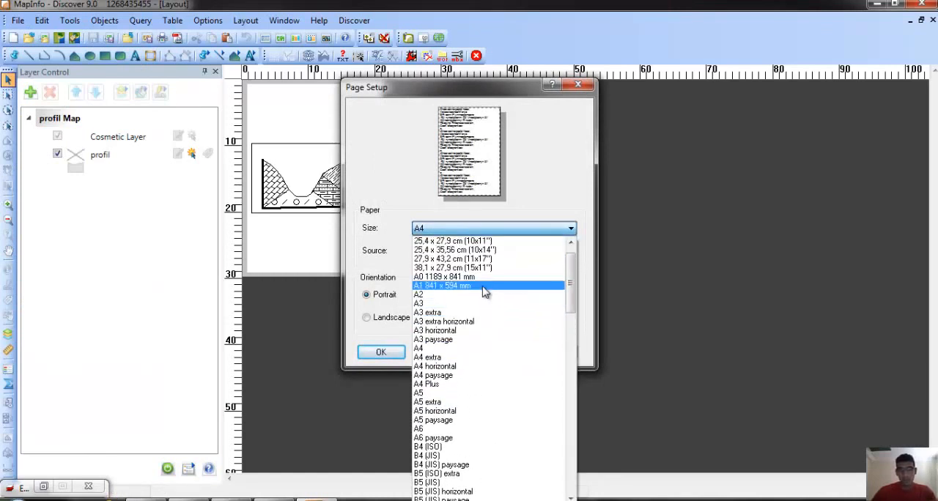
click(482, 295)
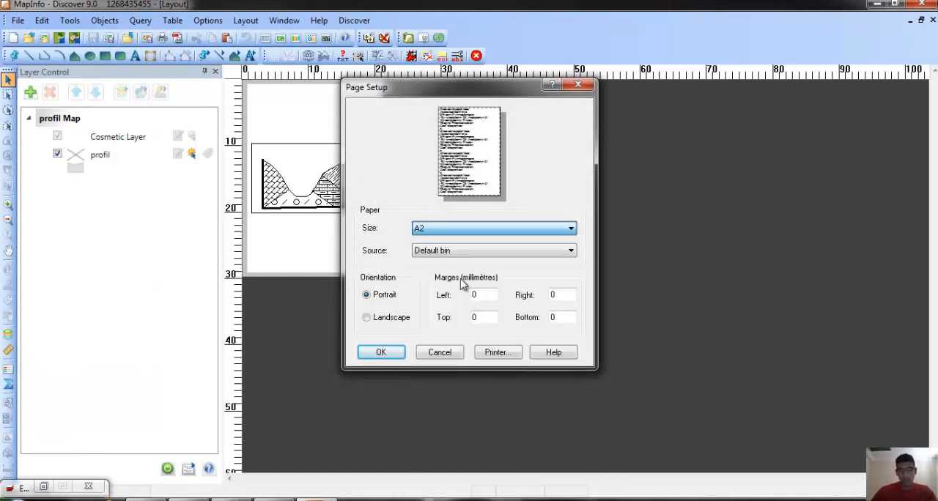
click(381, 320)
click(383, 352)
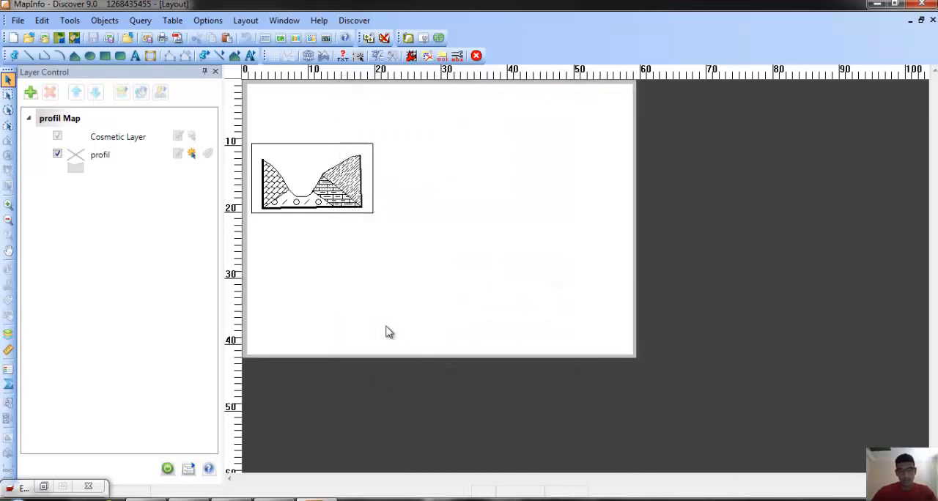
Move the profil Map frame to the page's upper-left corner and enlarge it to about 41 by 32 cm.
click(307, 182)
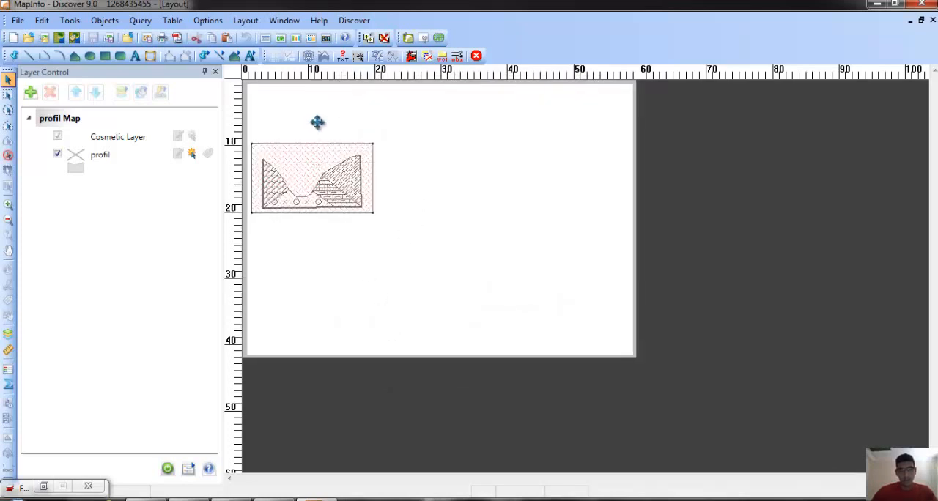
drag(316, 122, 306, 123)
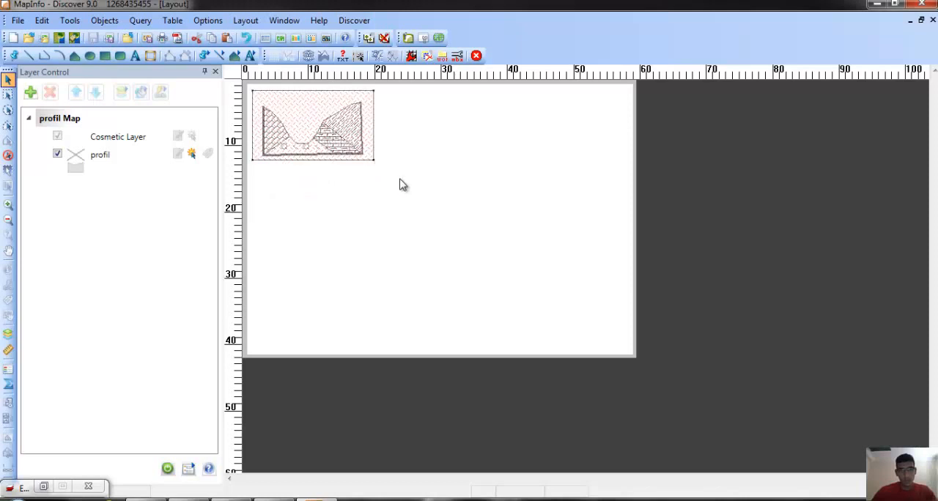
drag(513, 302, 521, 303)
click(605, 183)
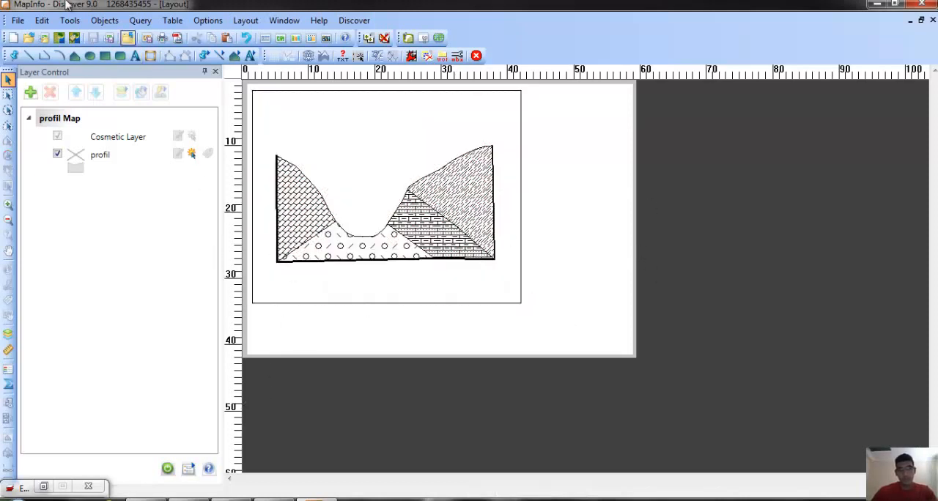
Open the legend profil.TAB table from the Tahjaj2 folder and bring the whole legend into its map view.
click(30, 38)
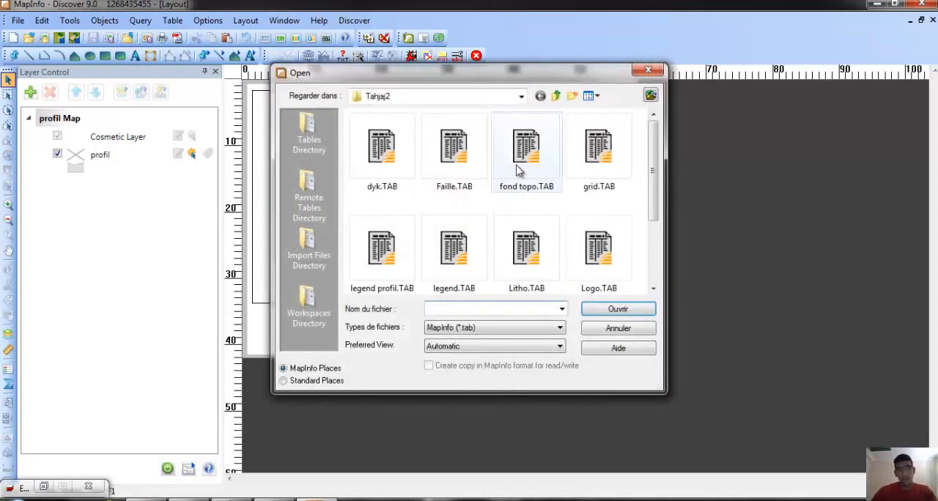
click(380, 253)
click(642, 314)
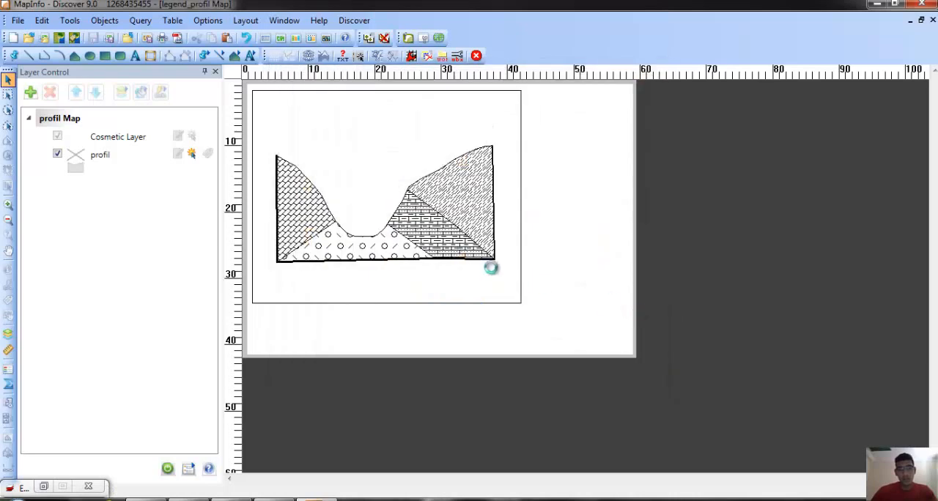
scroll(610, 234, down, 1)
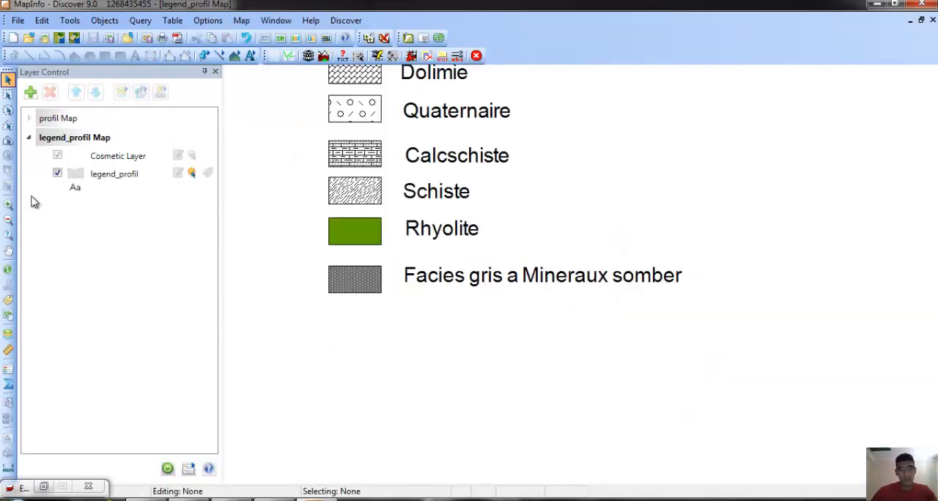
click(8, 250)
drag(467, 189, 503, 284)
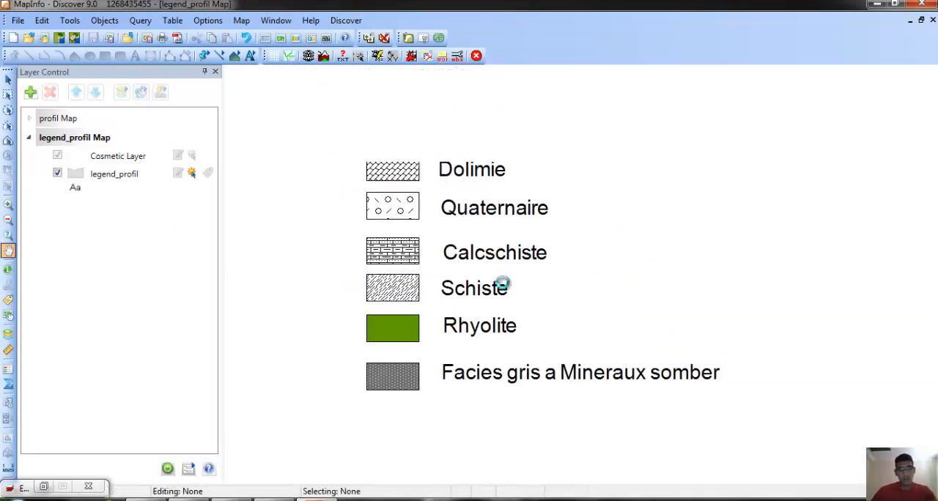
scroll(419, 231, down, 1)
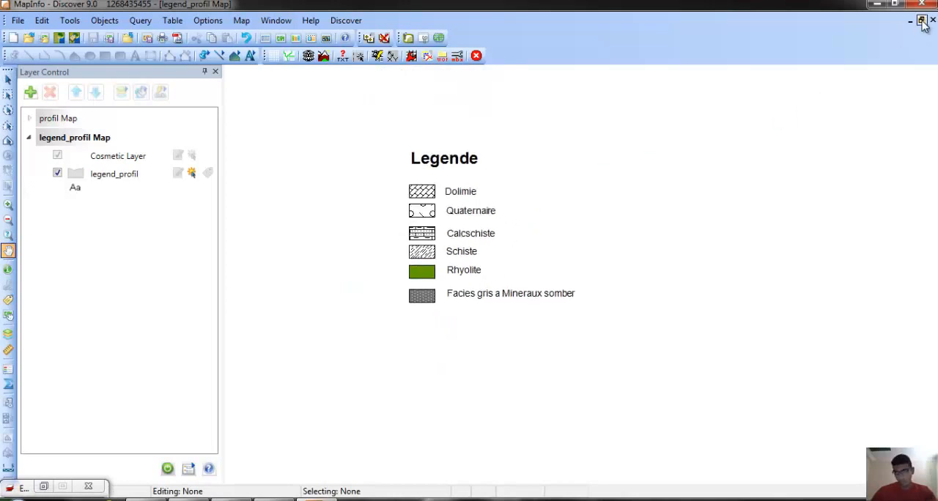
Restore the maximized windows, move the legend map window aside, and enlarge the layout window to show the whole page.
click(922, 20)
drag(587, 134, 762, 175)
click(565, 84)
click(690, 124)
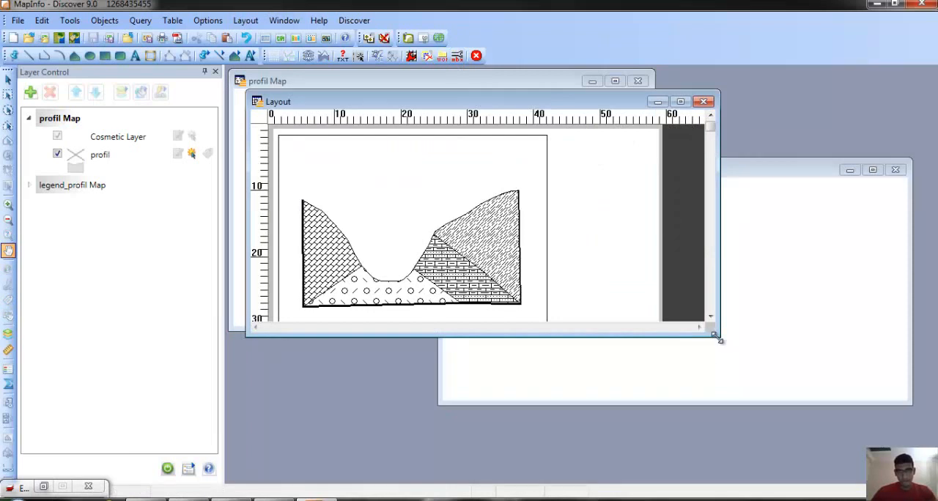
drag(720, 340, 738, 453)
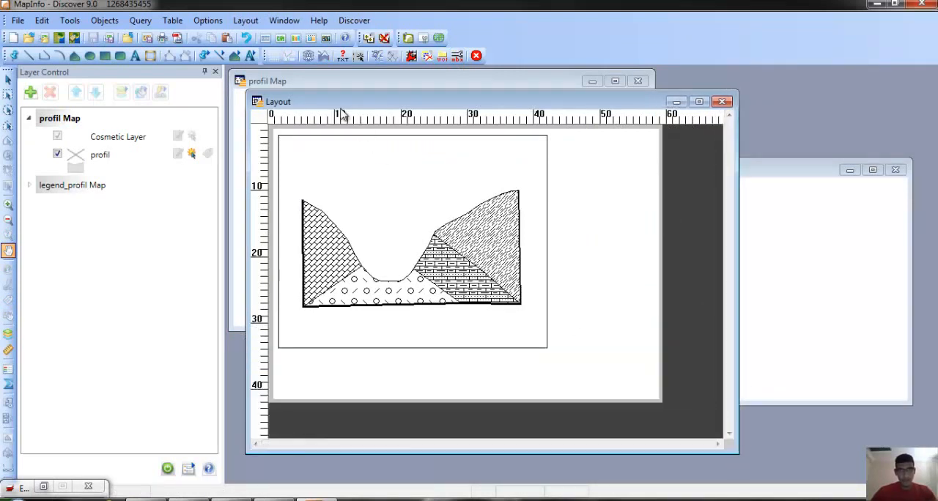
Draw a frame for legend_profil Map beside the profile frame's upper-right corner, about 17 by 17.5 cm.
click(150, 56)
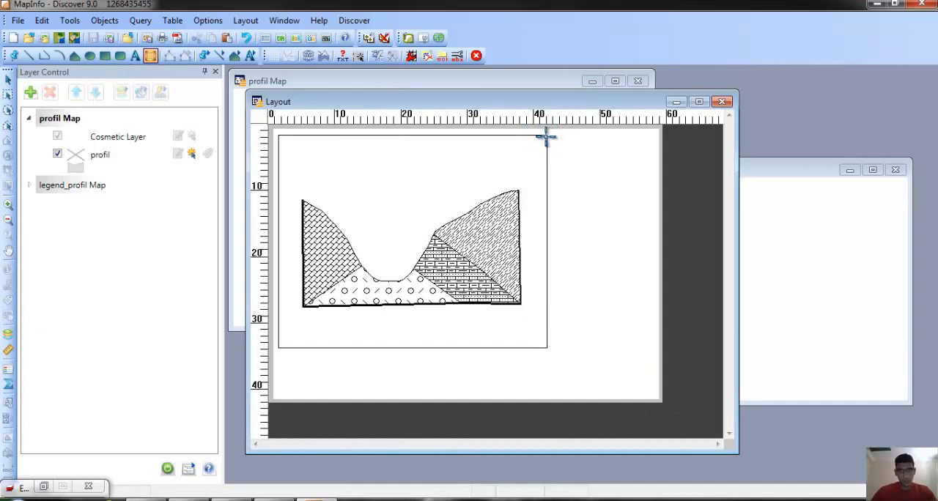
drag(548, 135, 659, 256)
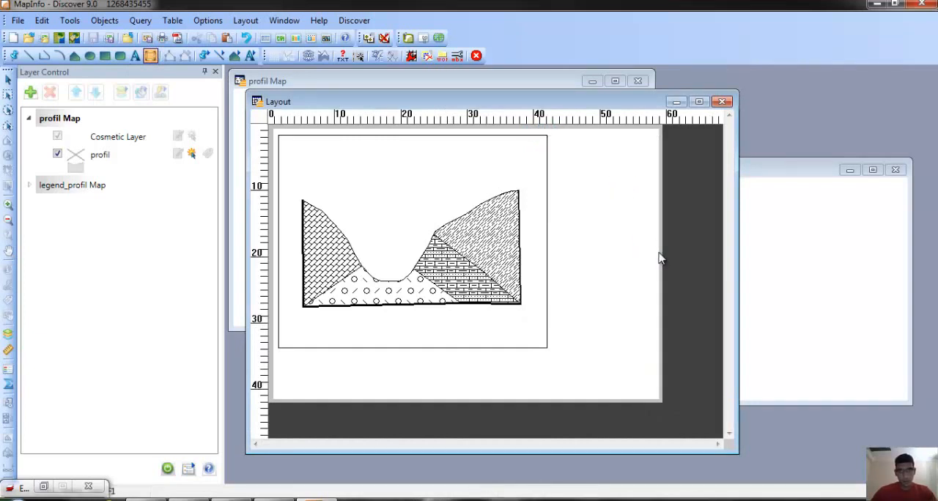
click(416, 311)
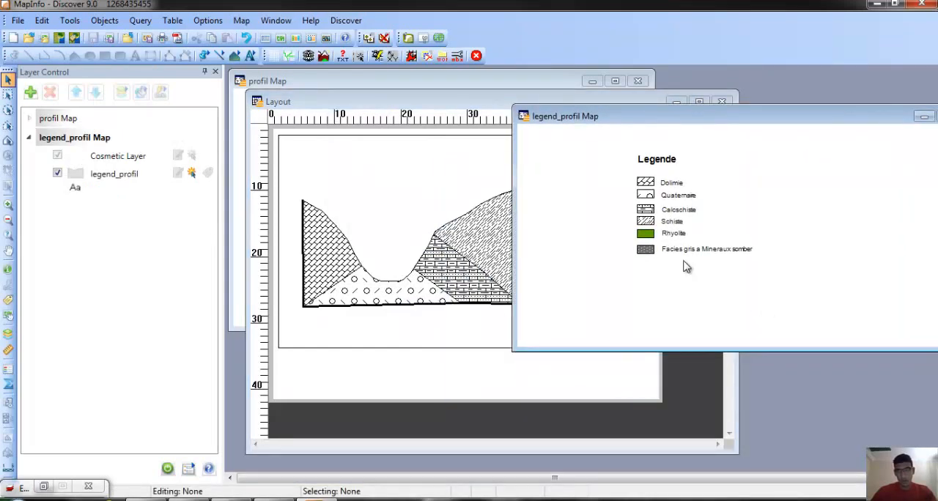
Pan and zoom the legend_profil map until the complete legend fits inside its layout frame.
scroll(683, 266, up, 2)
drag(712, 119, 762, 283)
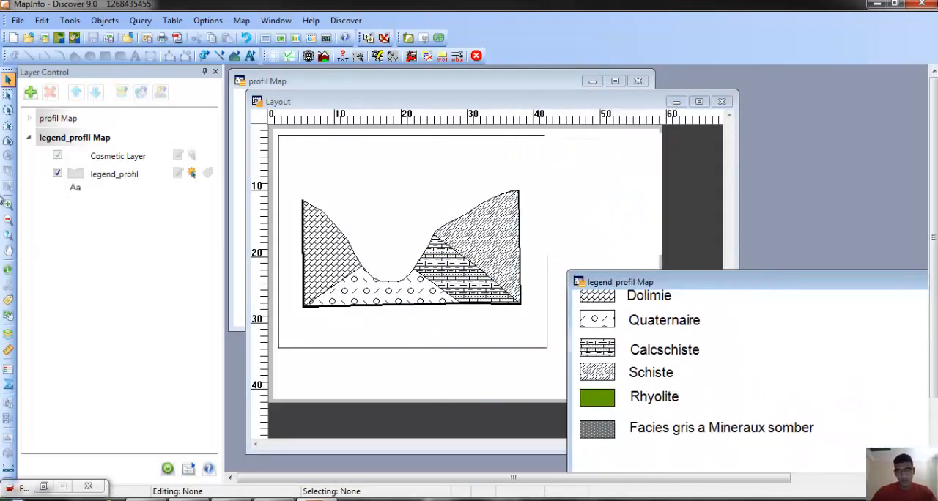
click(9, 251)
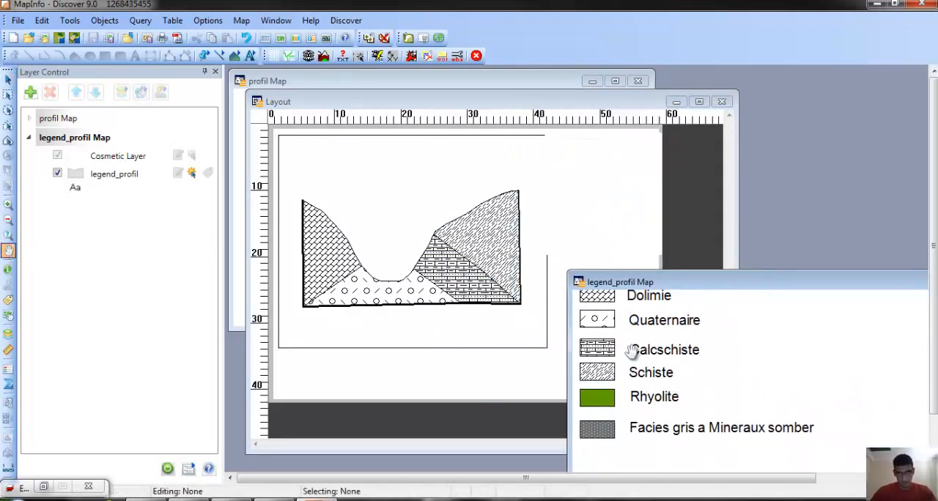
drag(632, 352, 678, 431)
drag(670, 398, 657, 379)
scroll(699, 385, up, 1)
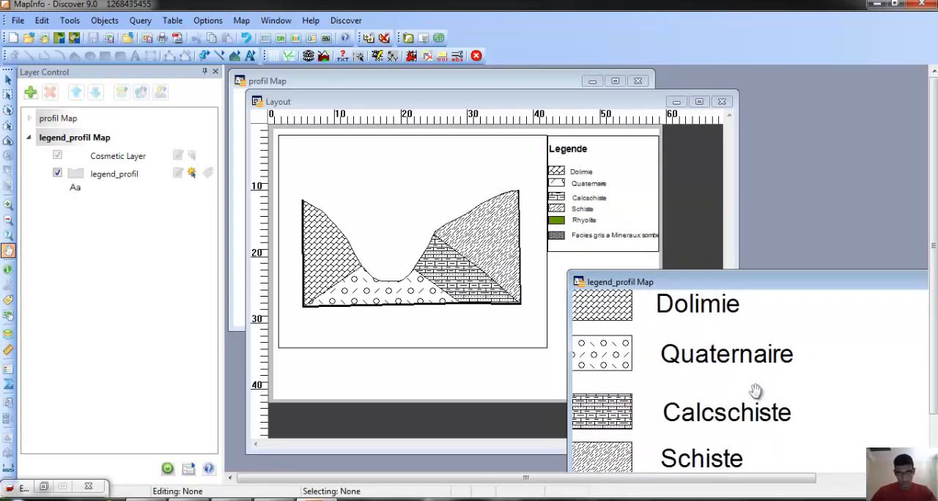
scroll(762, 389, down, 1)
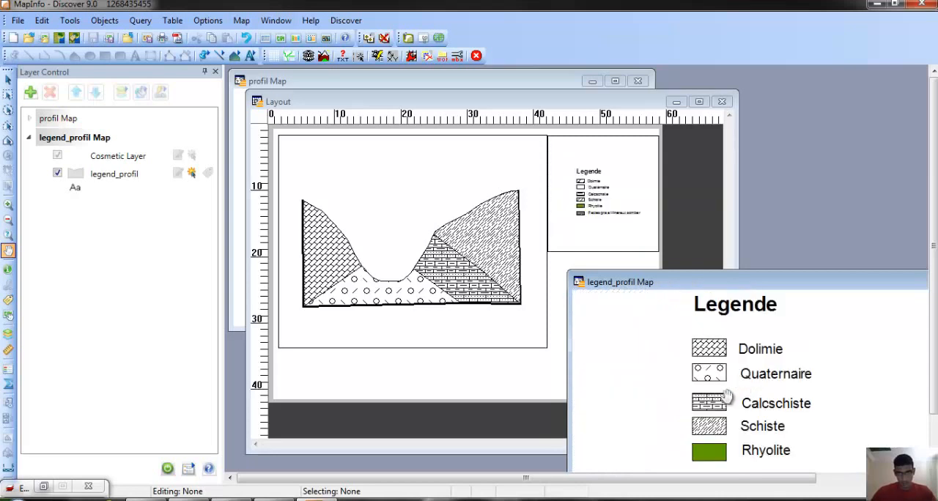
Move the legend map window below the legend frame, bring the layout forward, and inspect the page up close.
click(8, 205)
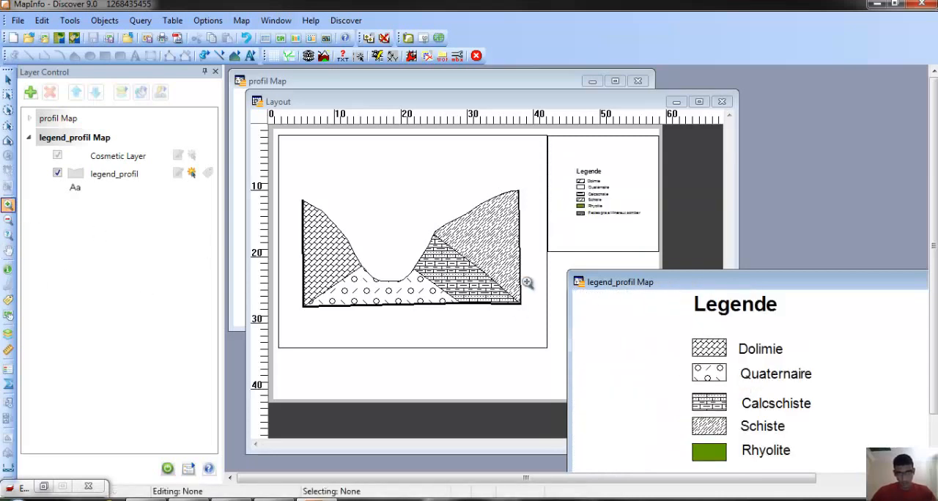
drag(663, 283, 828, 330)
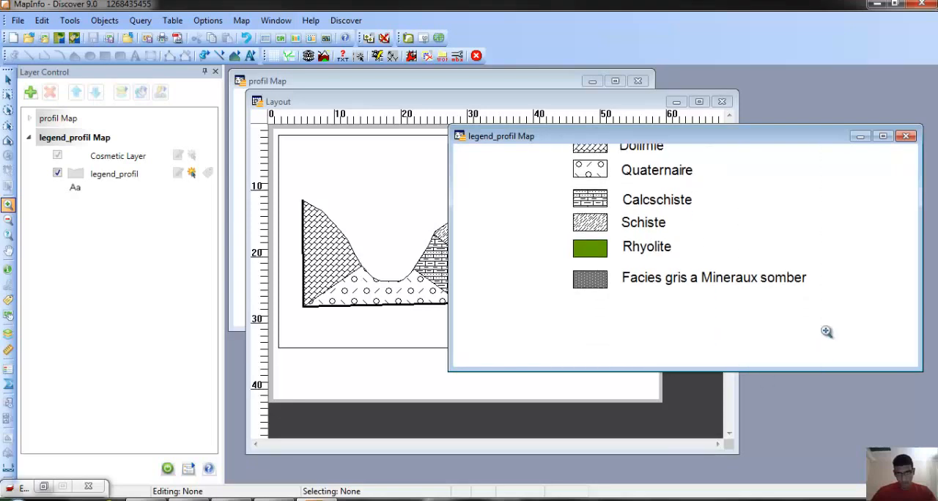
drag(803, 138, 689, 339)
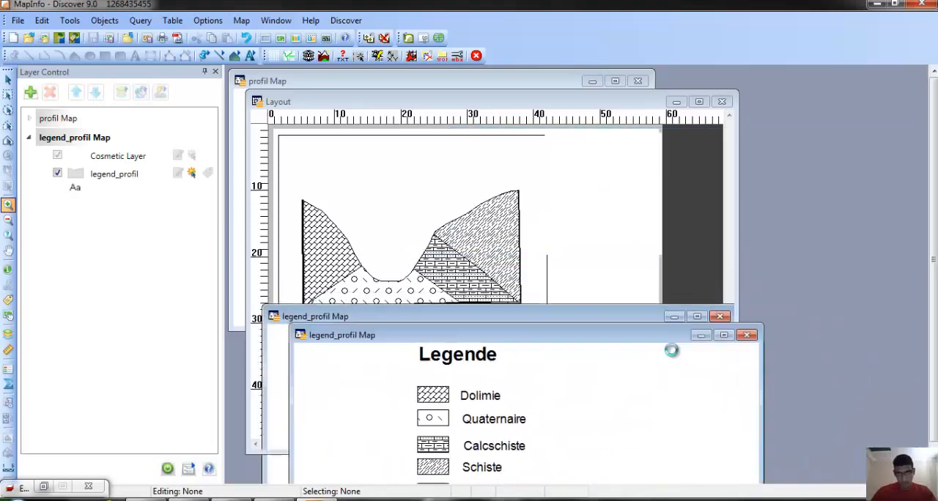
click(662, 226)
scroll(663, 225, up, 1)
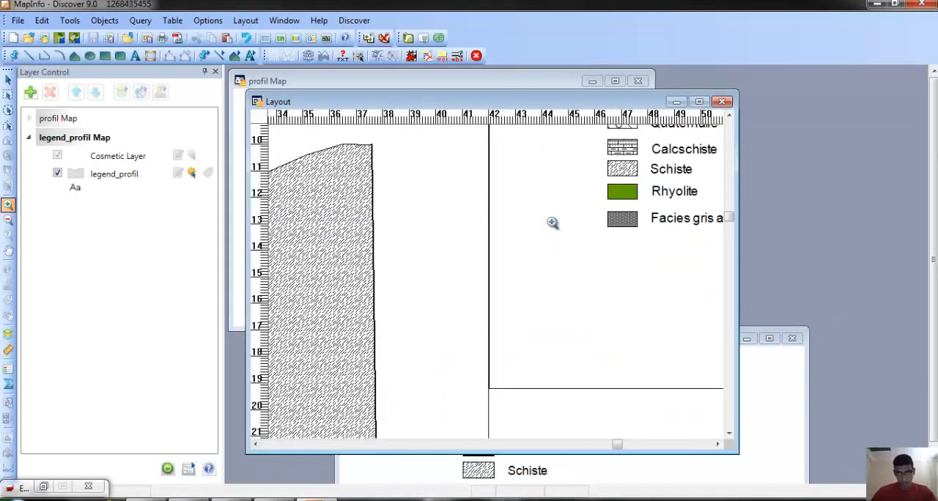
scroll(553, 222, down, 2)
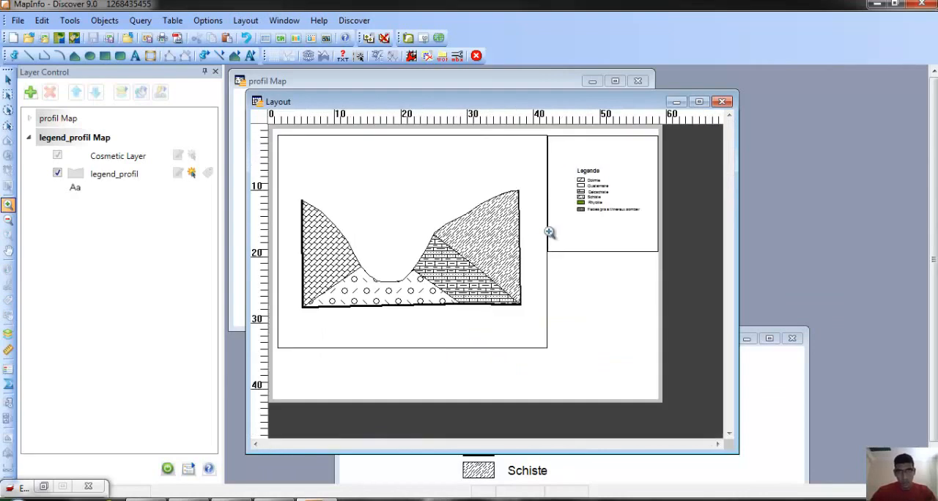
Set the legend frame's map scale to 1 cm = 17 km.
click(9, 82)
double_click(624, 199)
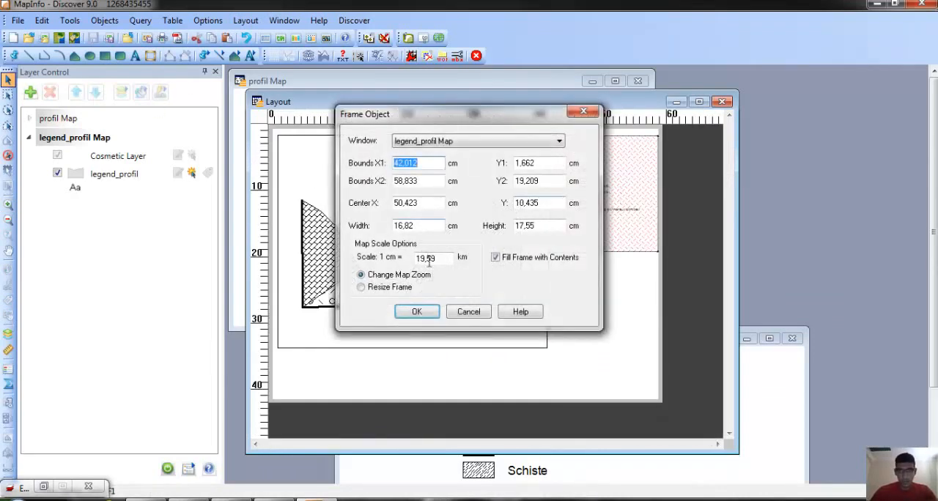
drag(444, 257, 370, 264)
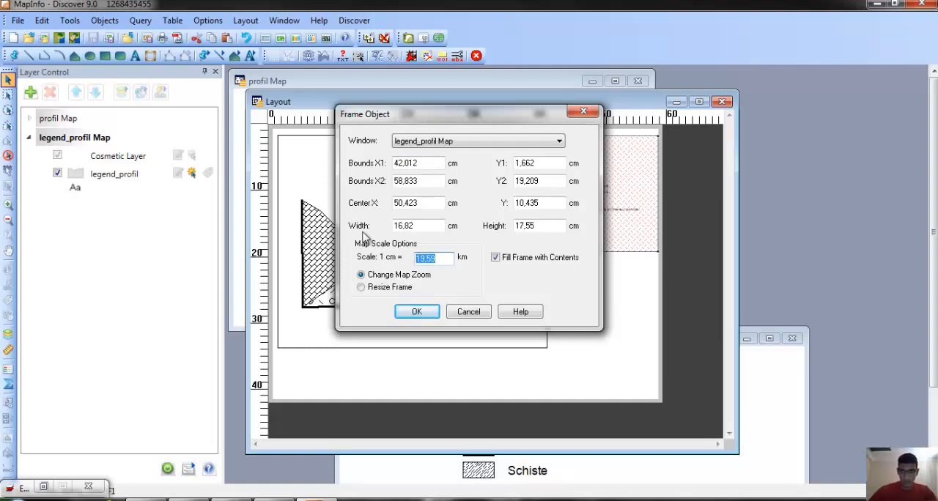
text(17)
click(425, 307)
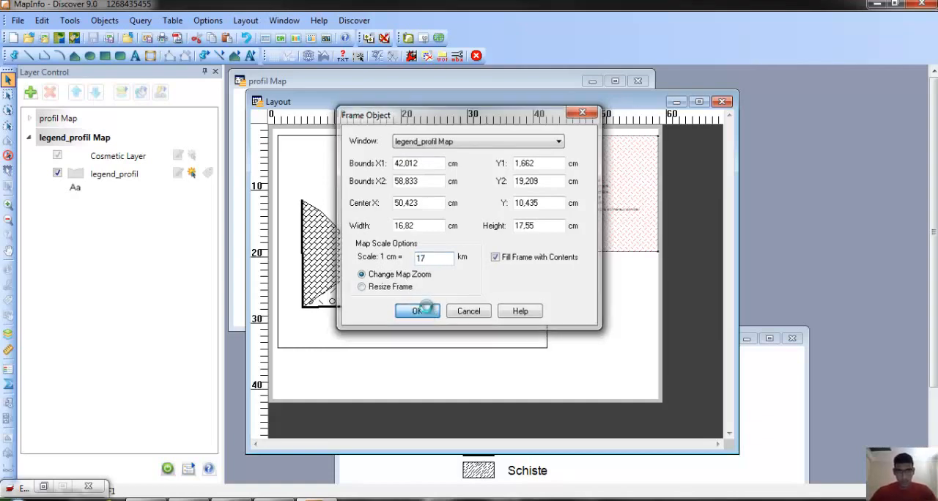
Set the legend frame's map scale to 1 cm = 14 km.
double_click(606, 193)
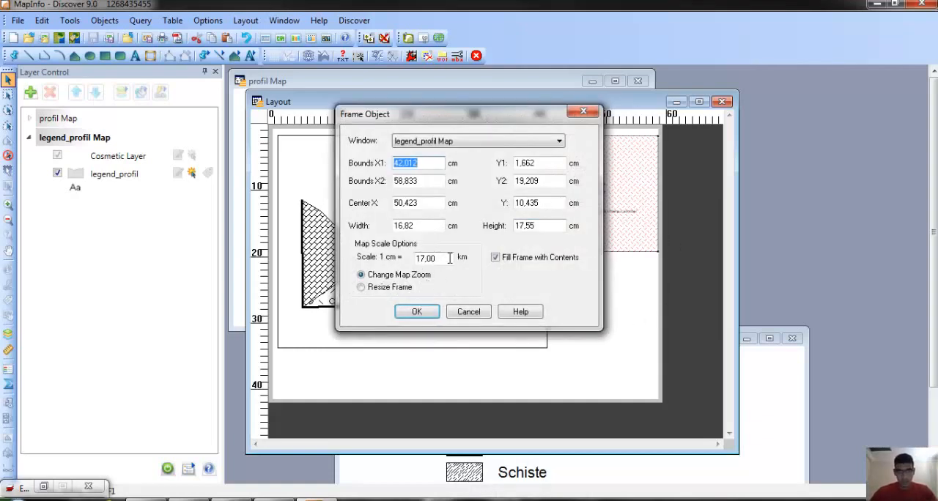
drag(449, 258, 371, 249)
text(16)
click(417, 312)
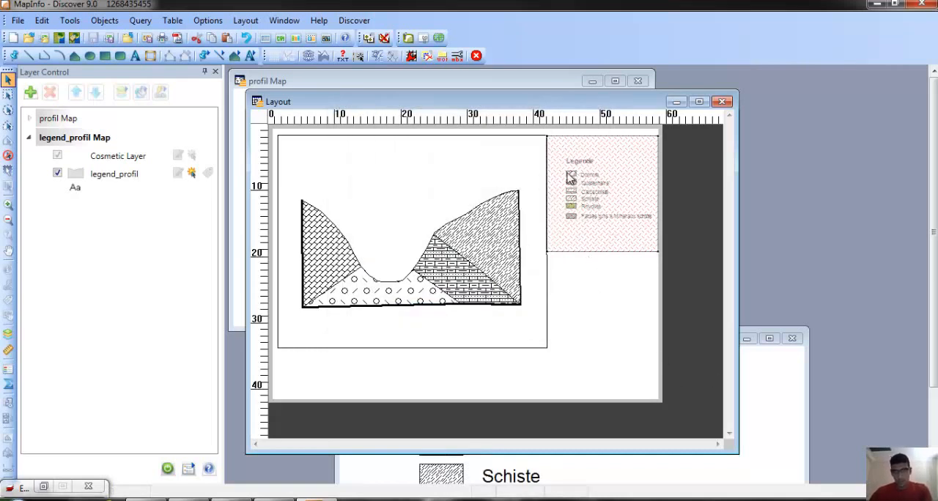
Set the legend frame's map scale to 1 cm = 11 km.
double_click(621, 211)
drag(443, 259, 395, 263)
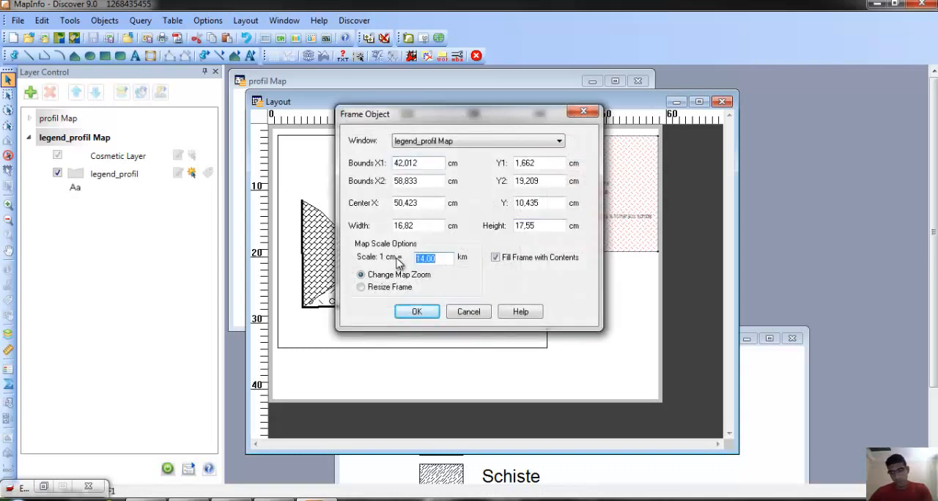
text(11)
click(416, 313)
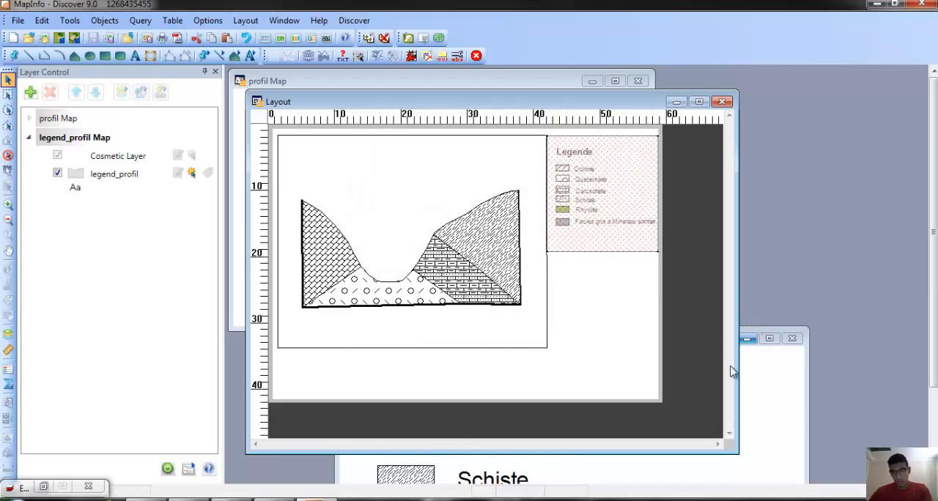
Pan the legend_profil map slightly to centre the legend in its layout frame, and return to the layout window.
click(760, 334)
click(8, 251)
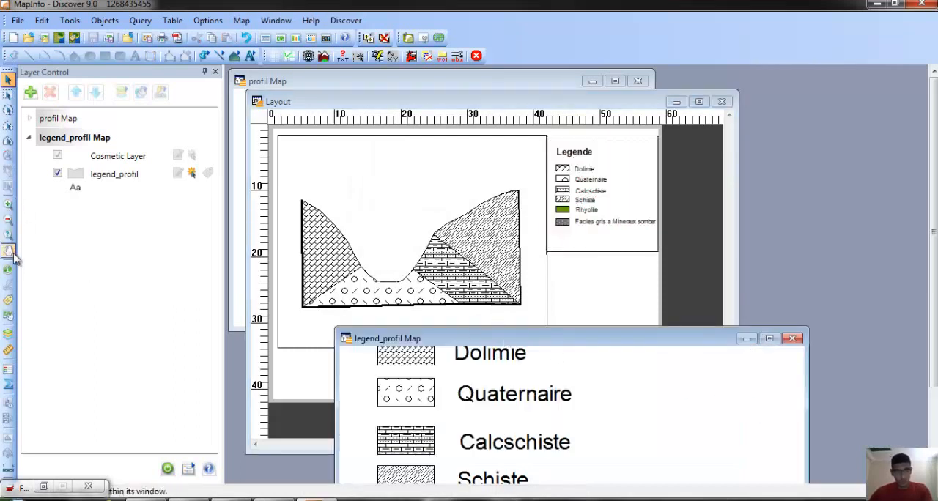
drag(431, 386, 424, 393)
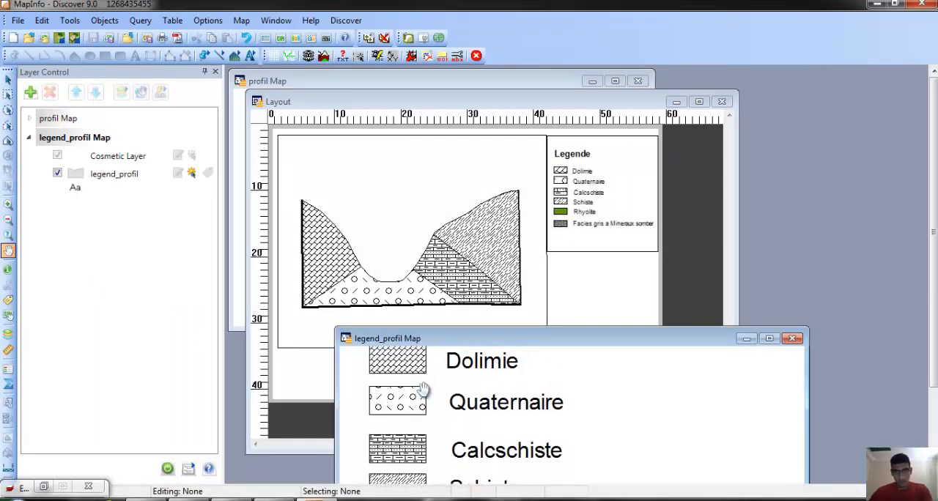
click(619, 167)
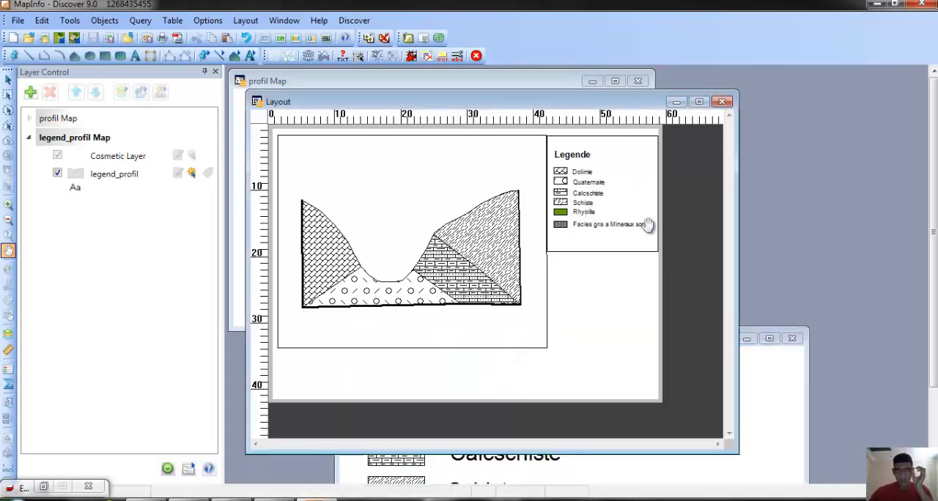
Load the north arrow MapBasic program from the Tools folder.
drag(625, 103, 615, 78)
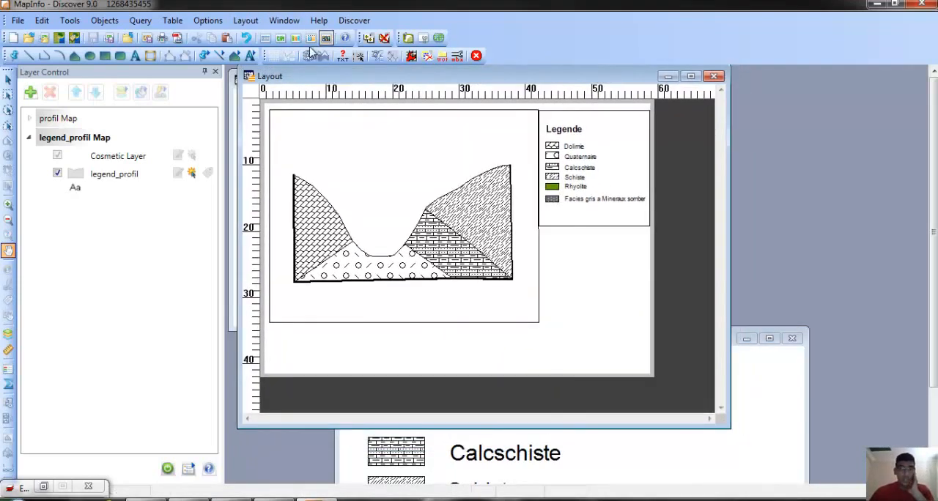
click(70, 20)
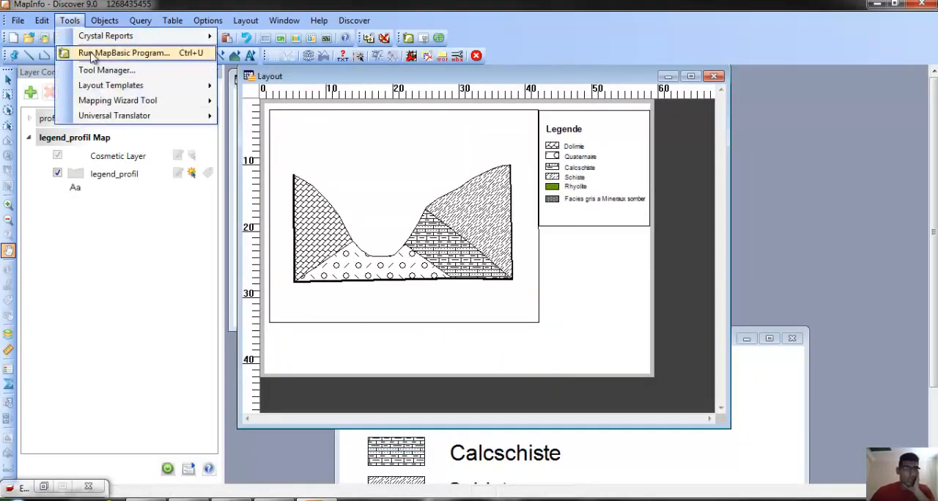
click(96, 53)
click(445, 213)
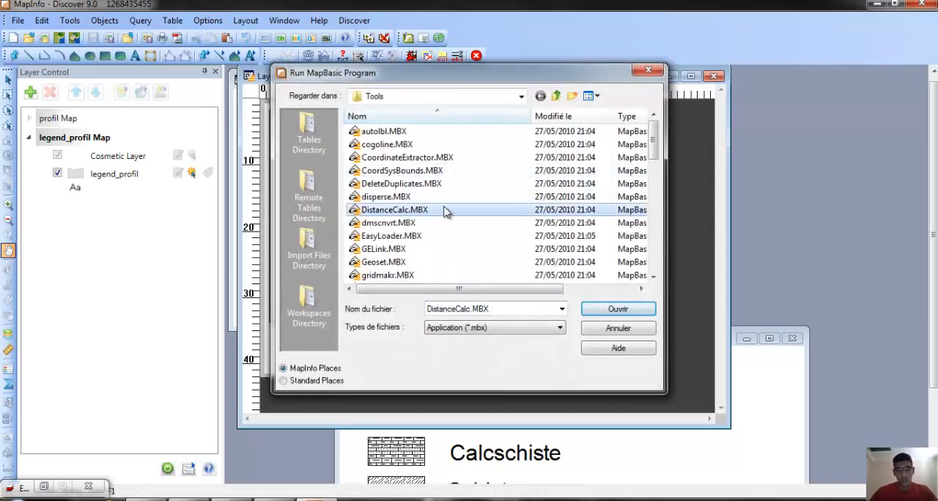
key(n)
double_click(394, 144)
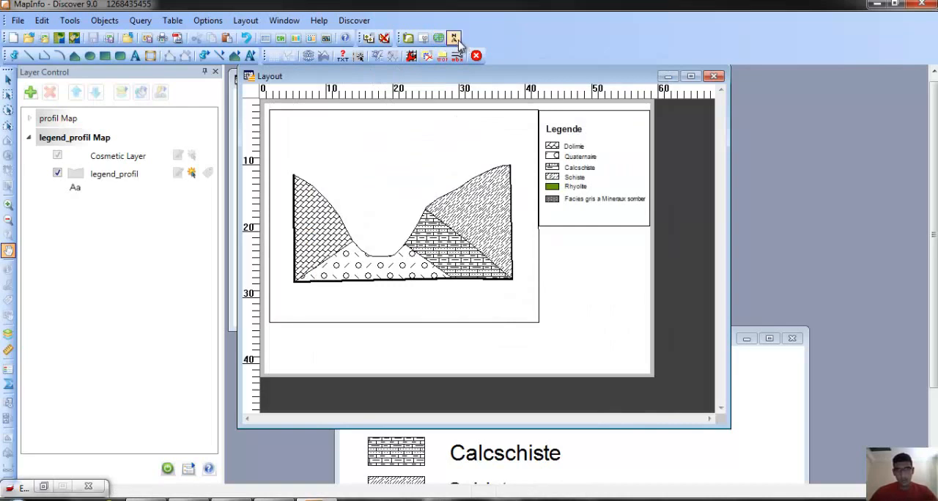
Place a north arrow of style 15 in the layout, sized at 100 percent of the window with red foreground fill.
click(454, 39)
click(587, 270)
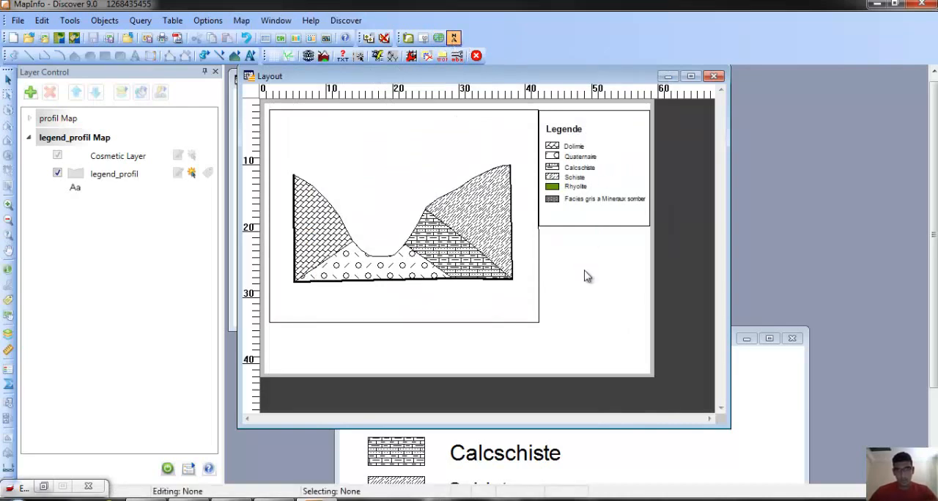
click(396, 180)
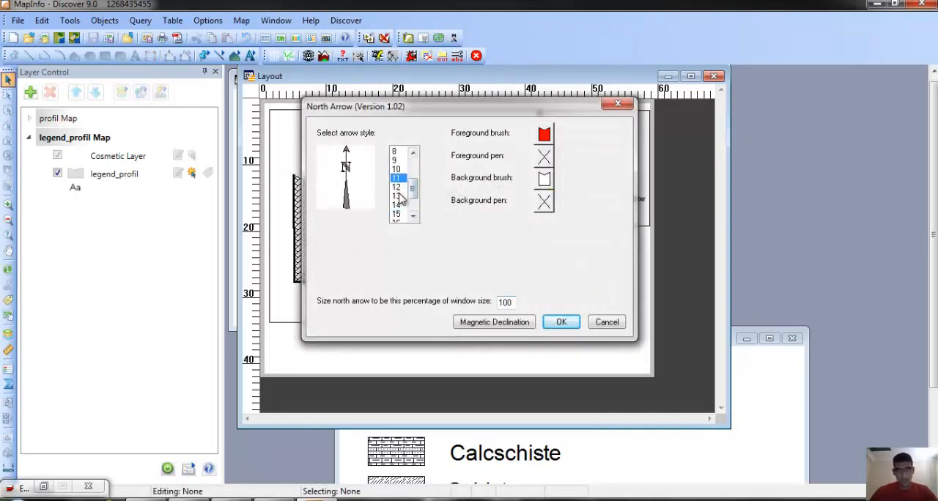
click(399, 196)
click(399, 213)
click(398, 188)
click(400, 220)
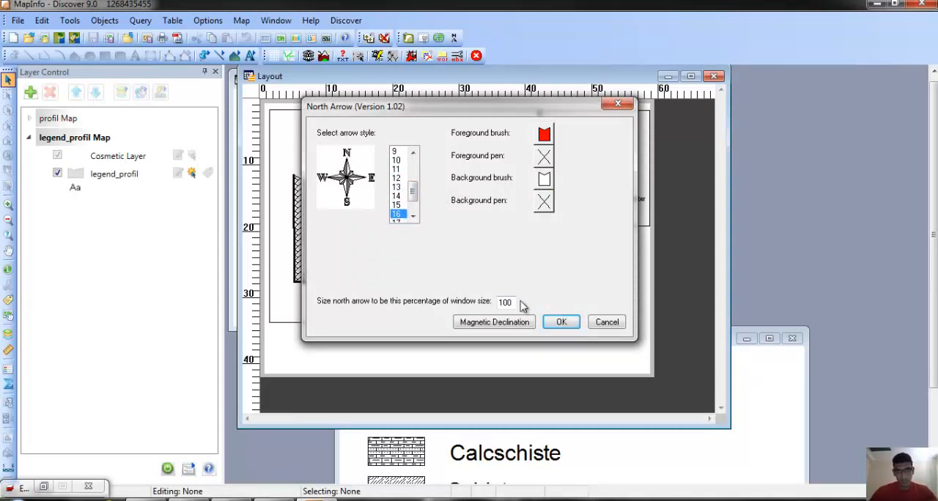
click(398, 204)
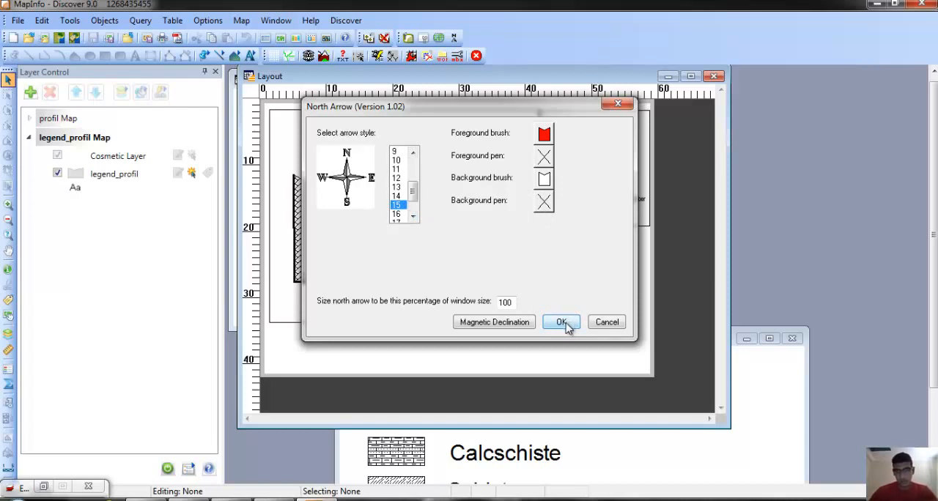
click(563, 323)
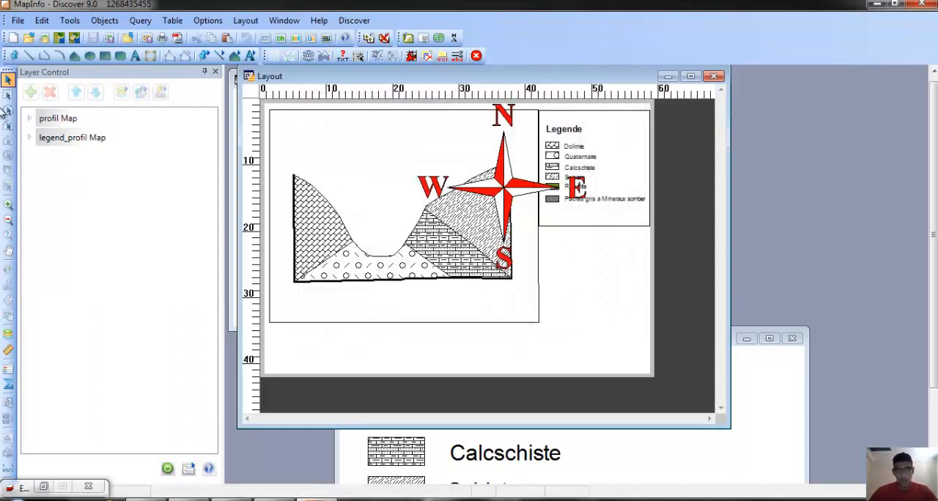
Shrink the north arrow to about 10 cm wide and move it into the empty area below the legend frame.
click(8, 93)
drag(409, 125, 653, 283)
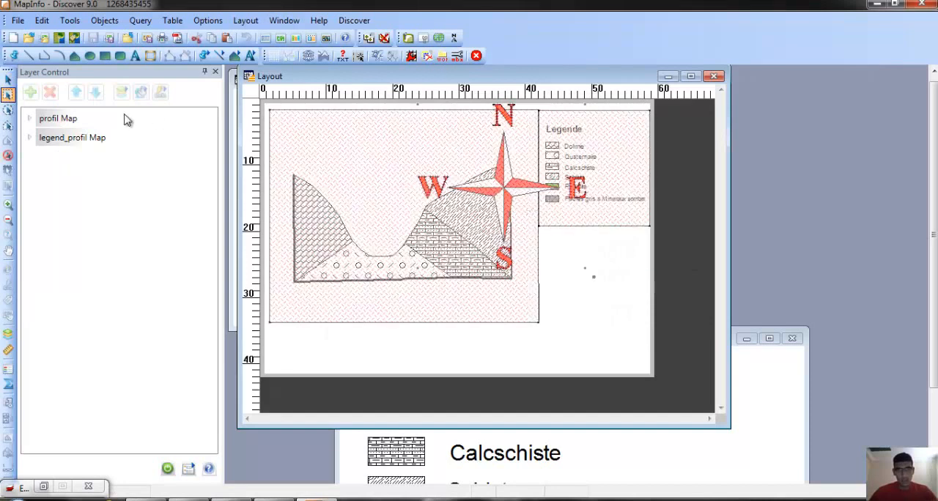
click(556, 267)
click(8, 80)
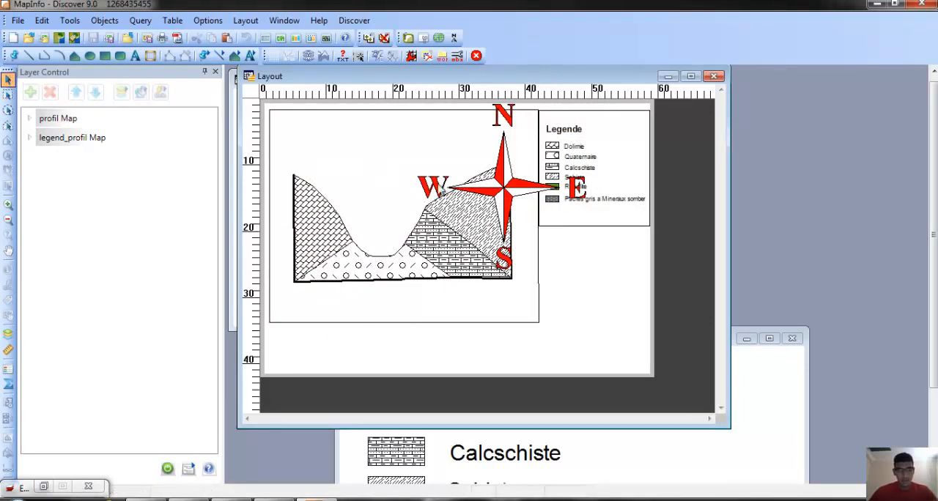
click(505, 188)
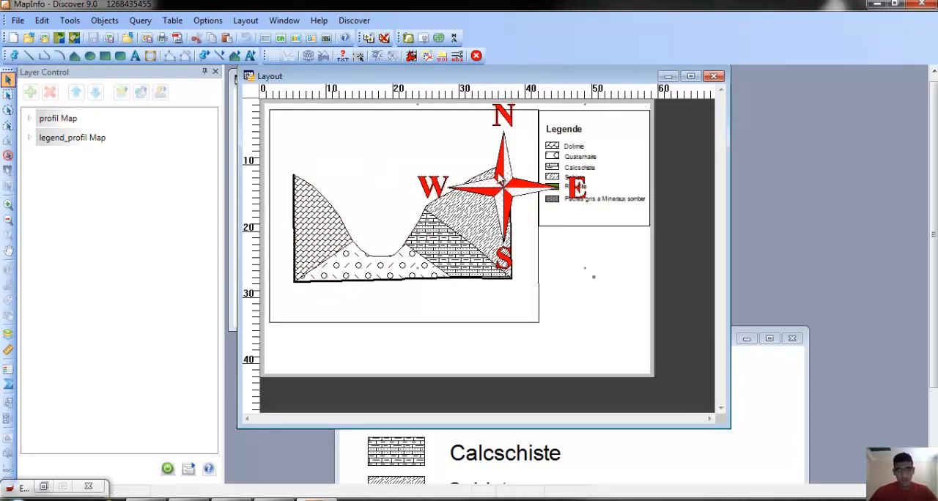
click(505, 187)
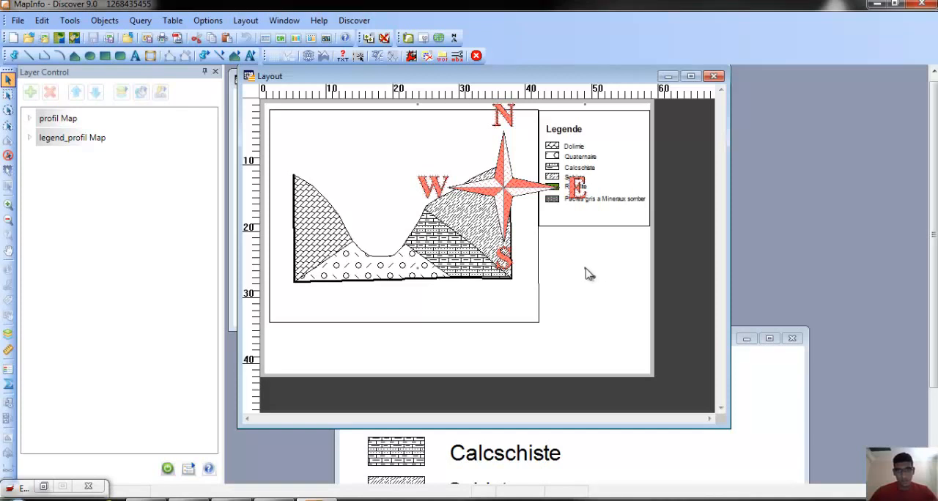
drag(486, 182, 486, 180)
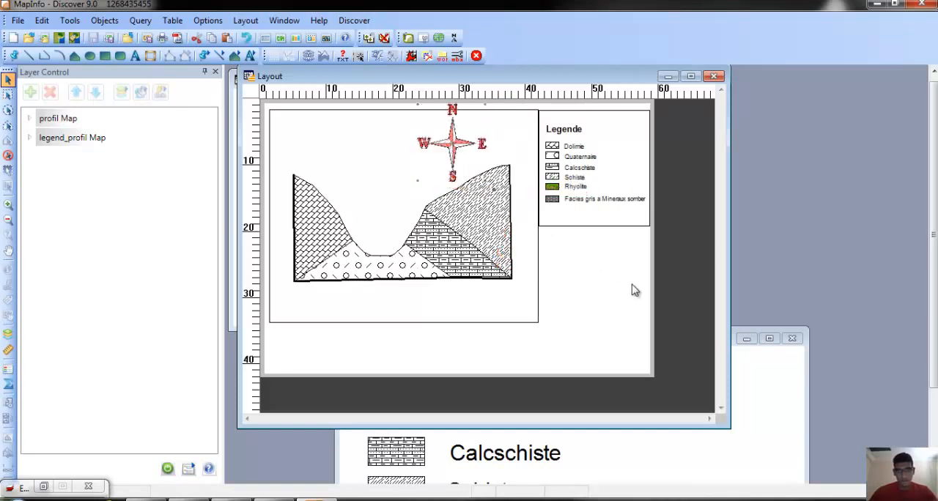
drag(453, 144, 590, 274)
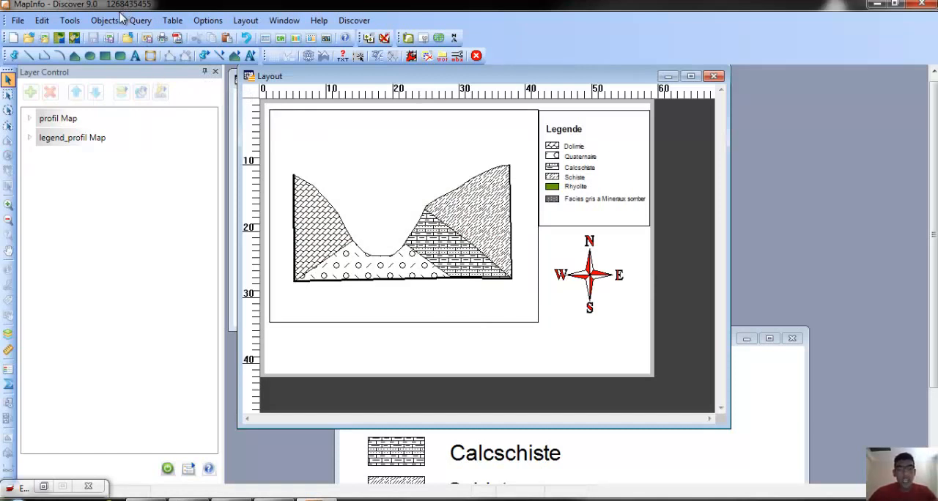
Load the ScaleBar.MBX MapBasic program from the Tools folder.
click(70, 20)
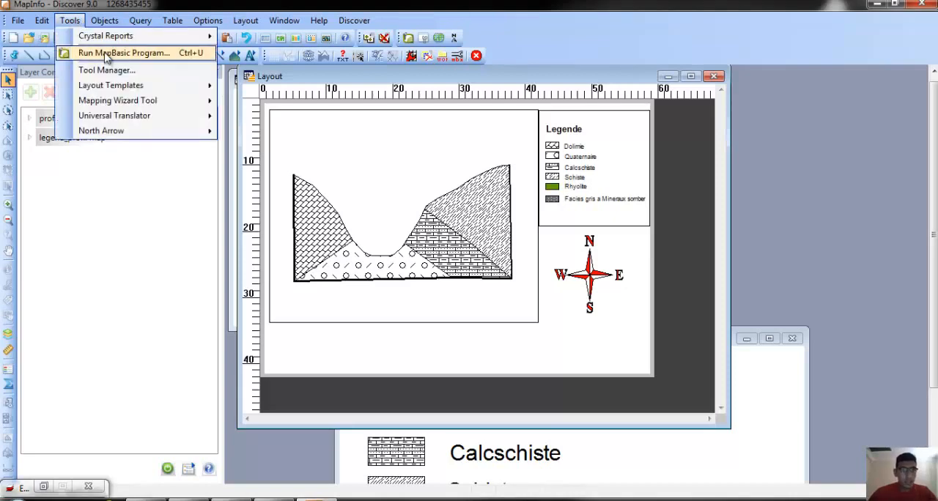
click(107, 53)
click(365, 222)
key(s)
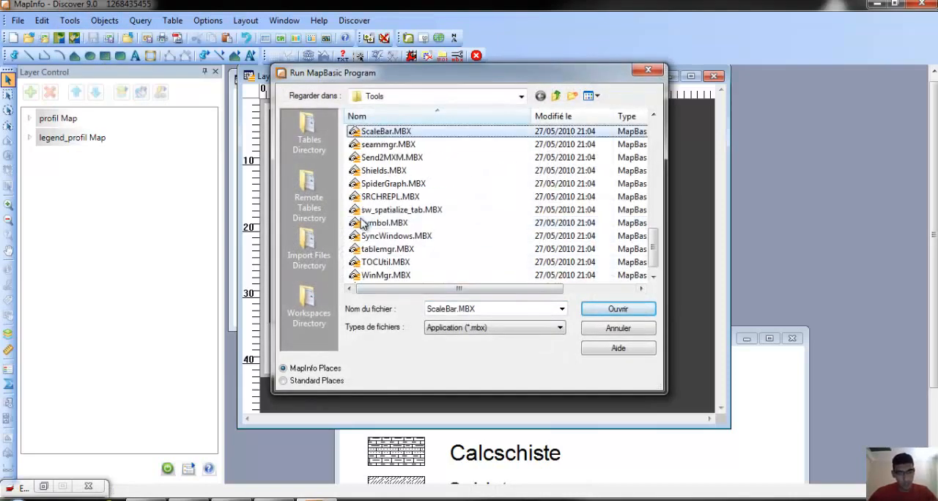
click(408, 135)
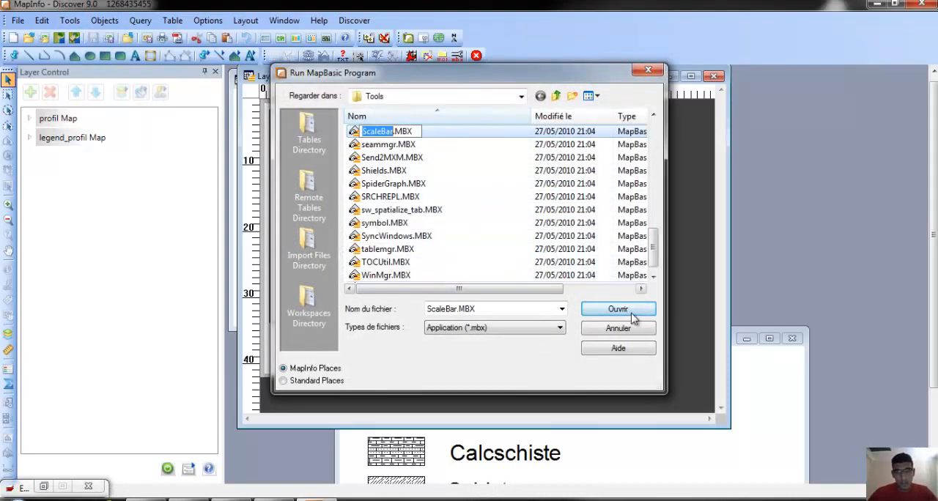
click(618, 309)
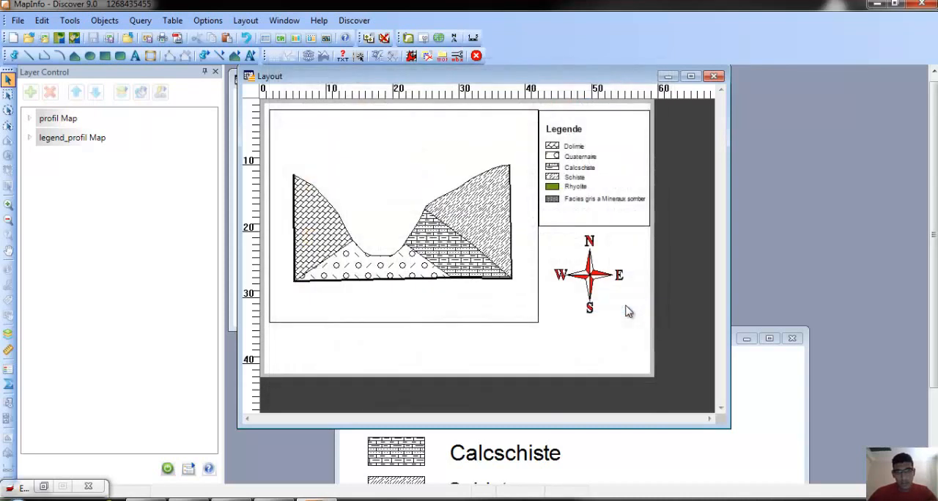
click(473, 38)
double_click(521, 44)
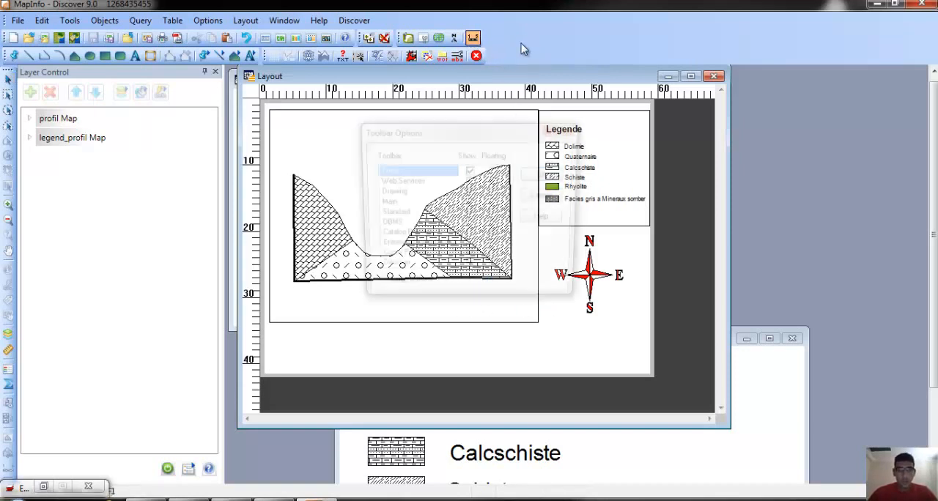
click(546, 196)
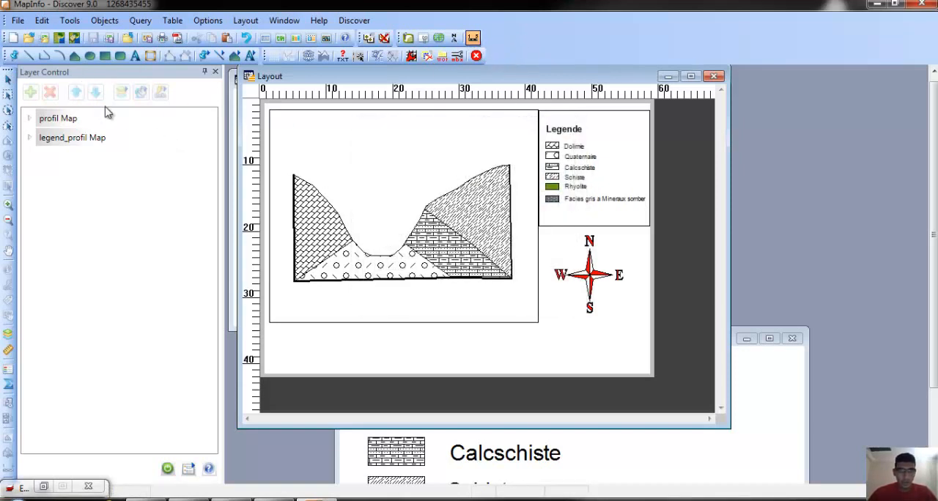
Set the profile map frame's scale to 1 cm = 90 ft, changing the map zoom.
click(7, 80)
click(361, 221)
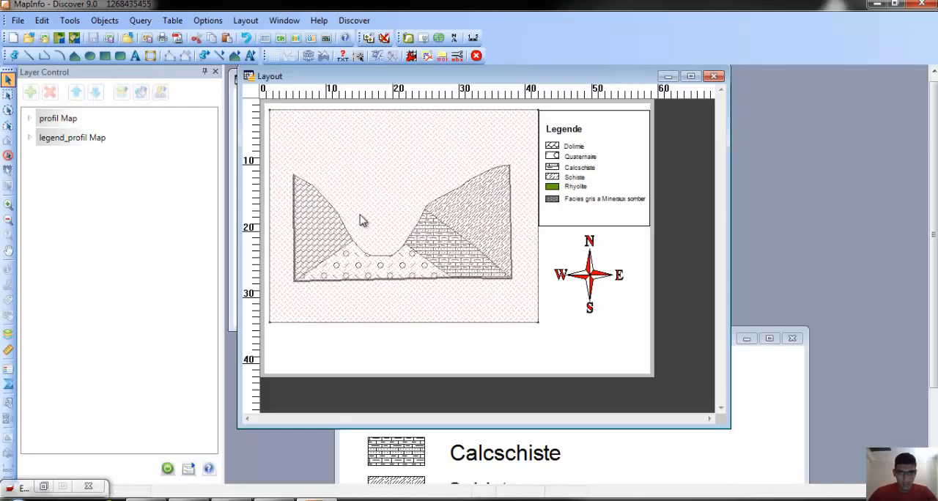
double_click(411, 232)
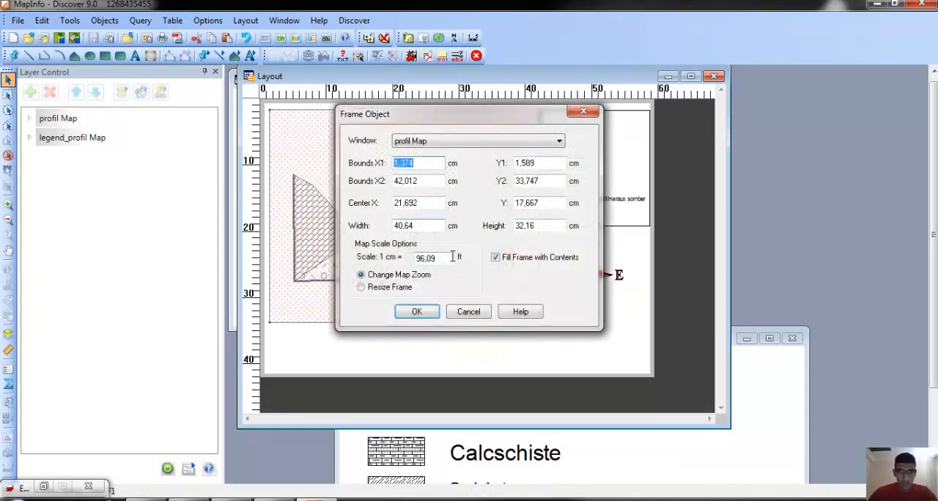
drag(453, 256, 358, 247)
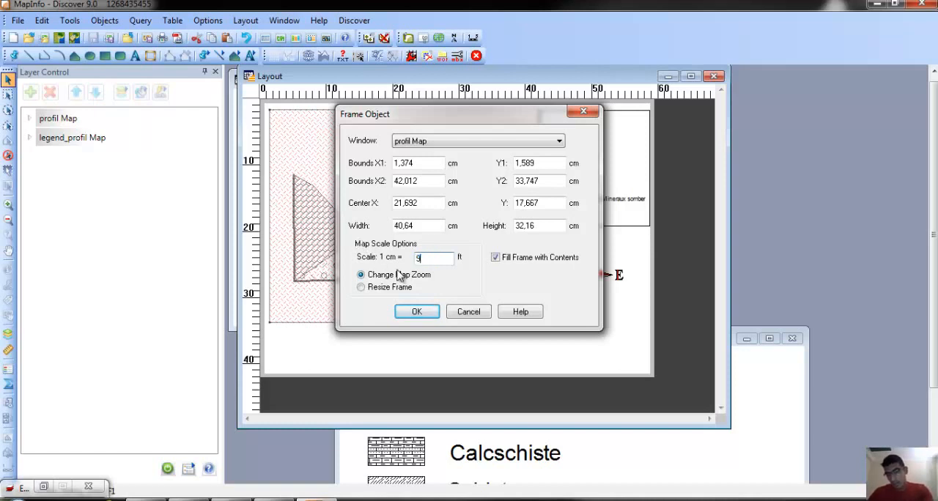
text(90)
click(416, 312)
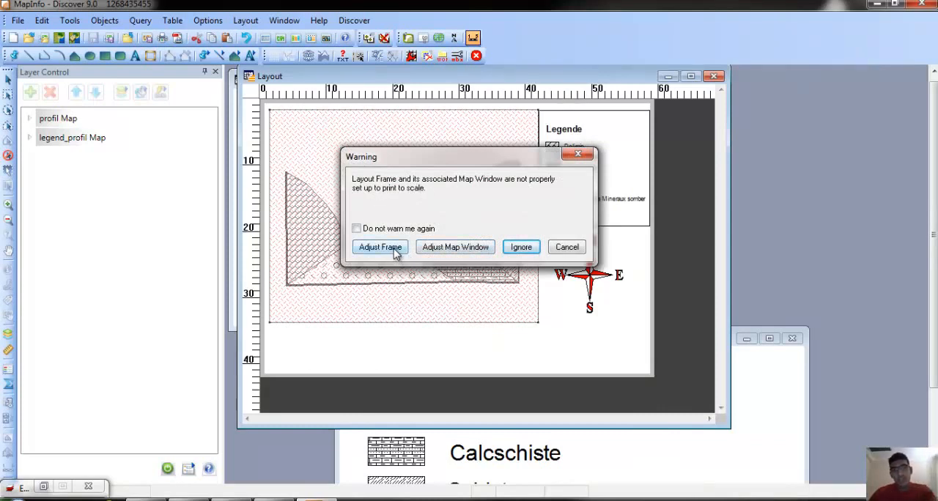
Try to draw a 0.1-mile scale bar with a 20:1 width-to-height ratio for the profile map in the layout.
click(521, 247)
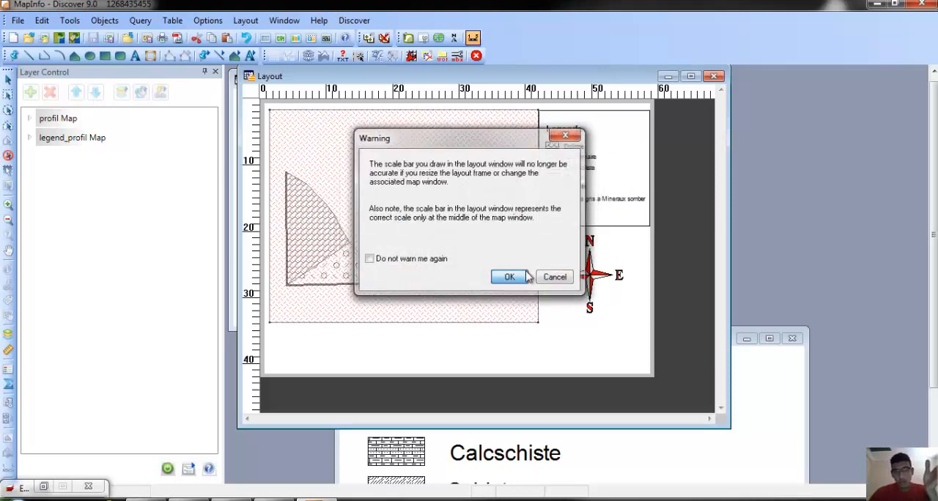
click(522, 278)
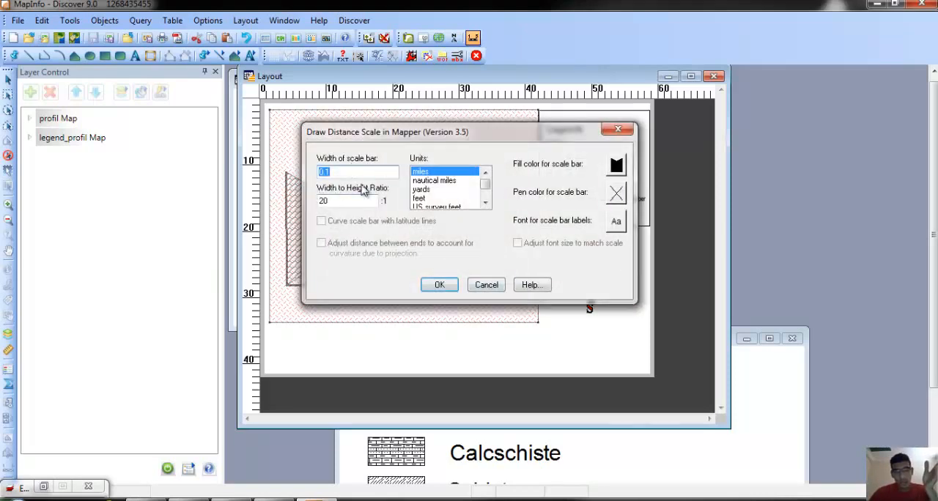
click(440, 285)
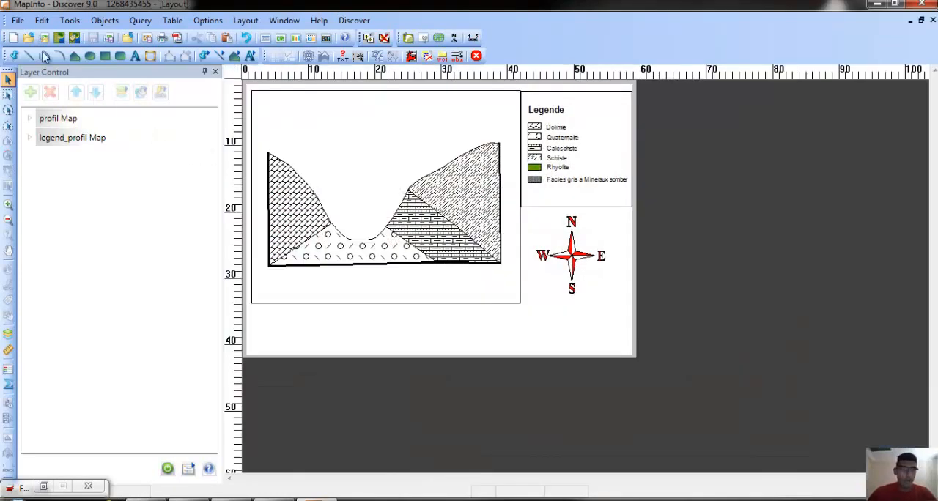
Save the layout window to the desktop as a Windows Bitmap file named "profile image".
click(18, 21)
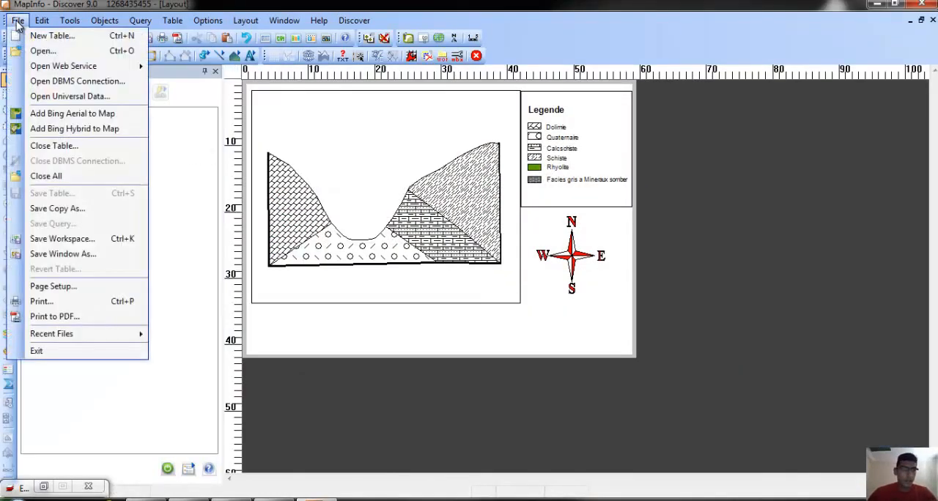
click(71, 254)
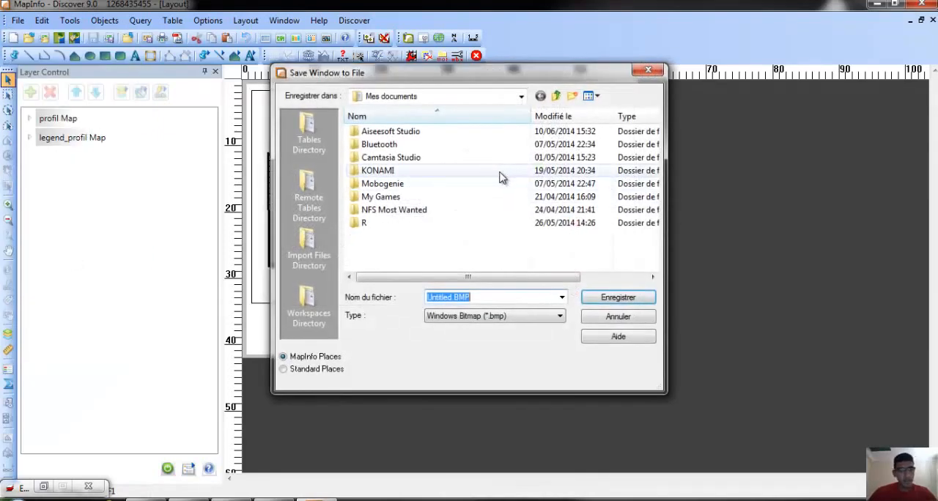
click(319, 368)
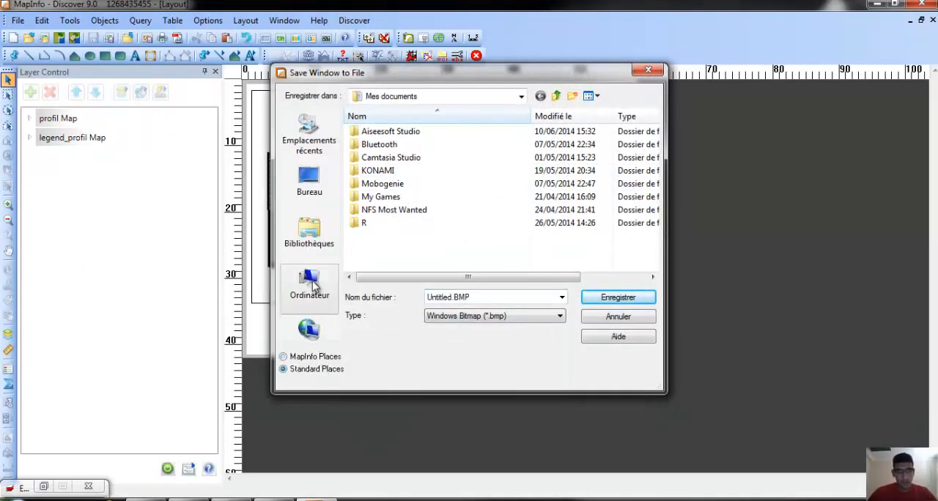
click(310, 184)
drag(478, 295, 385, 297)
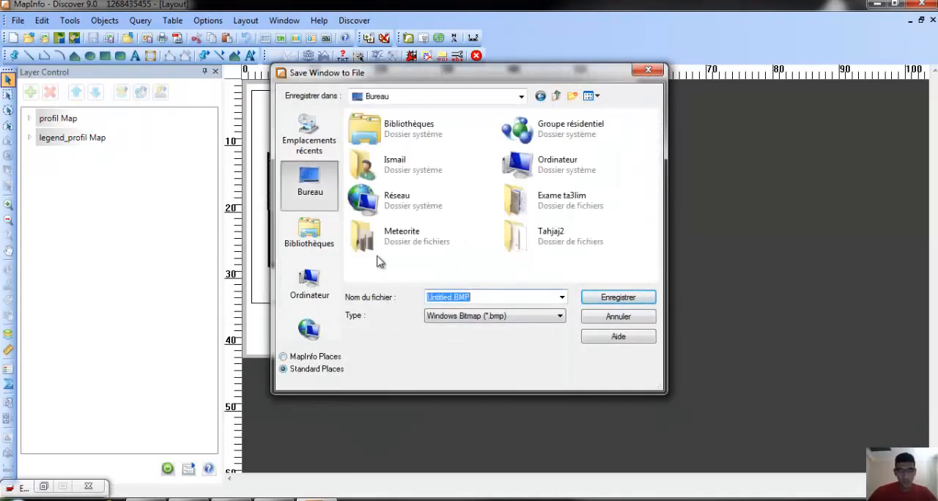
text(pr)
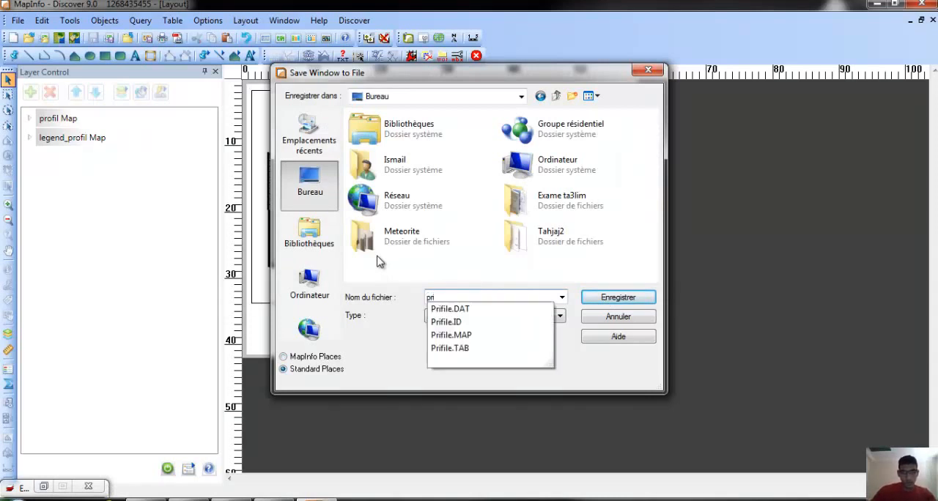
text(ofile image)
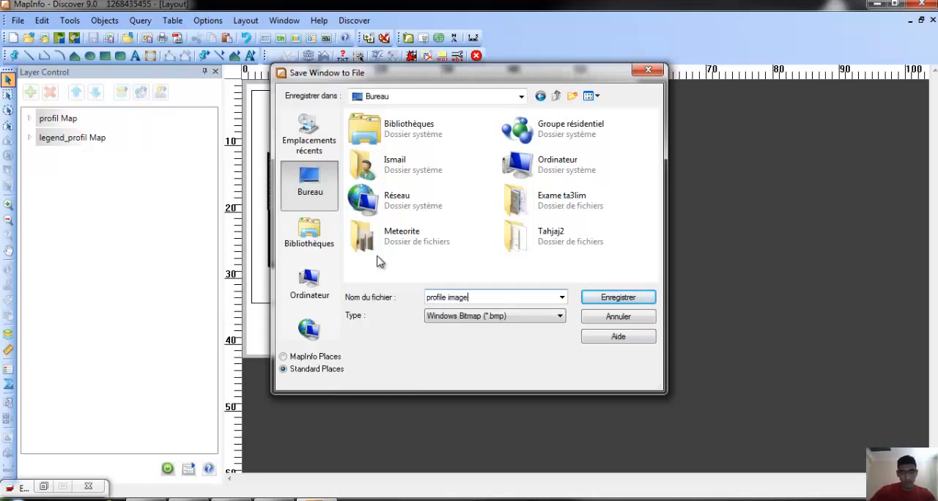
click(616, 297)
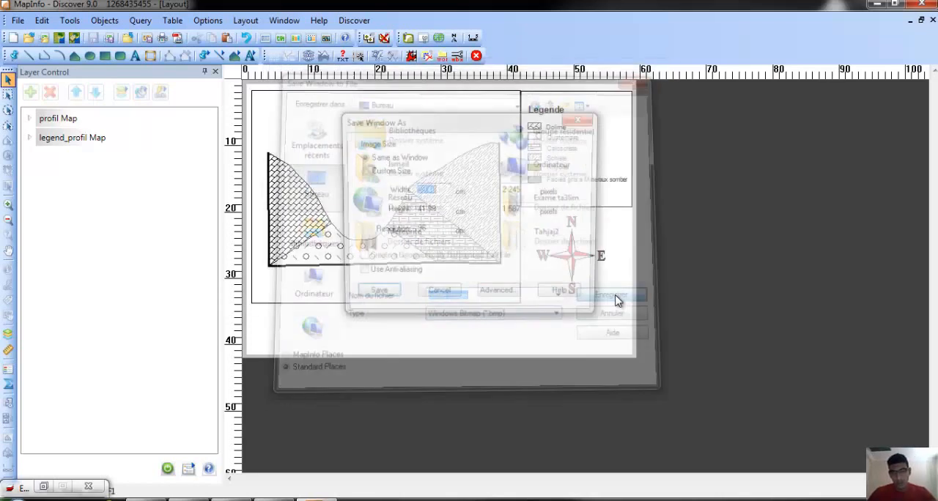
Export the layout image at the same size as the window with a resolution of 300 dpi.
double_click(434, 232)
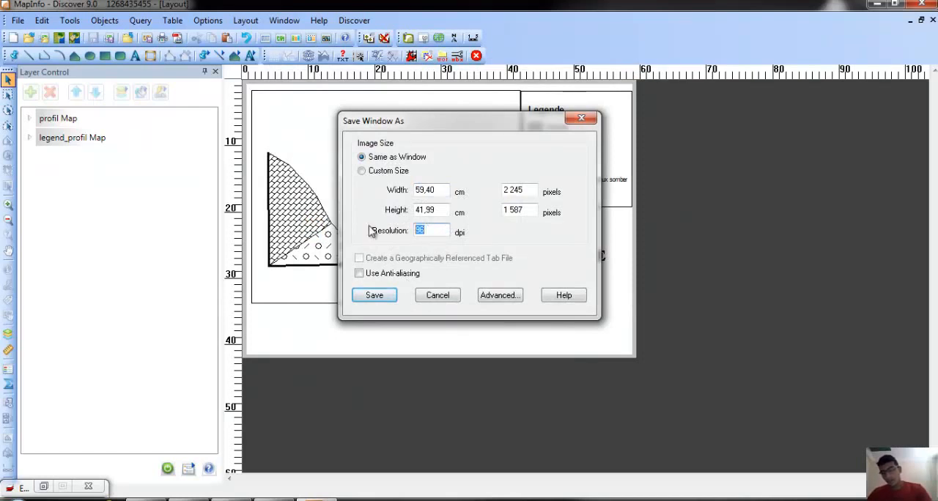
text(300)
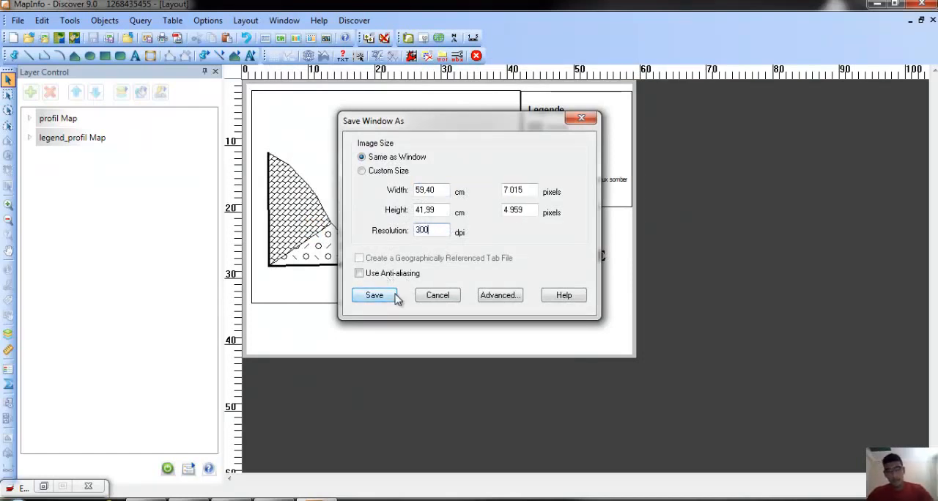
click(394, 296)
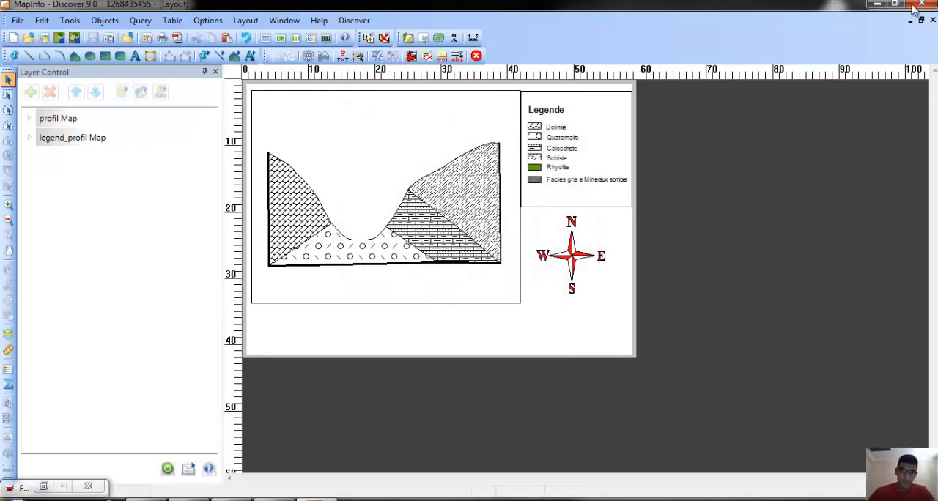
Switch to the Windows desktop and turn on the display of its items.
click(877, 4)
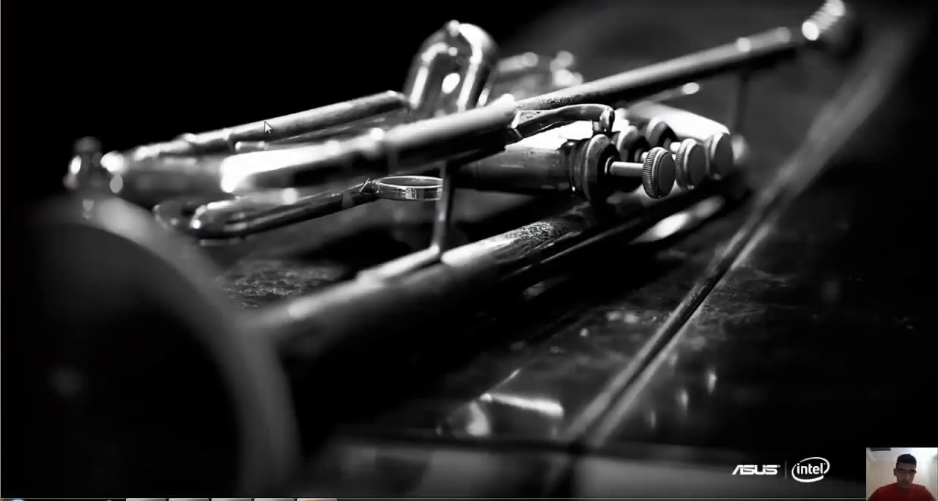
right_click(210, 83)
mouse_move(328, 93)
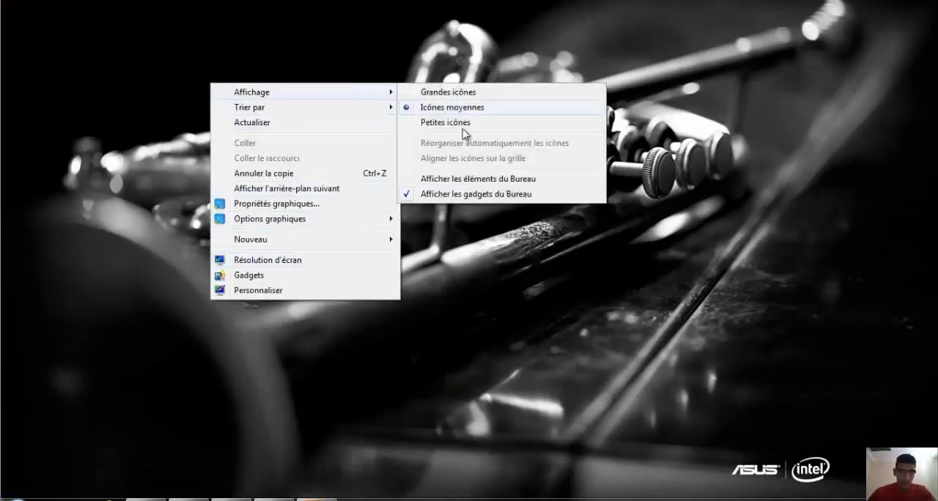
click(462, 179)
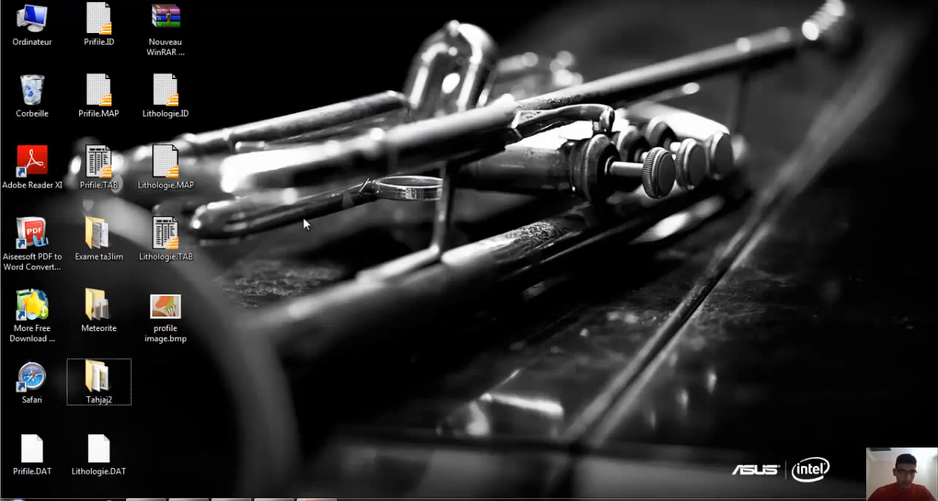
Open the exported profile image.bmp in Windows Photo Viewer and maximize the viewer.
click(163, 331)
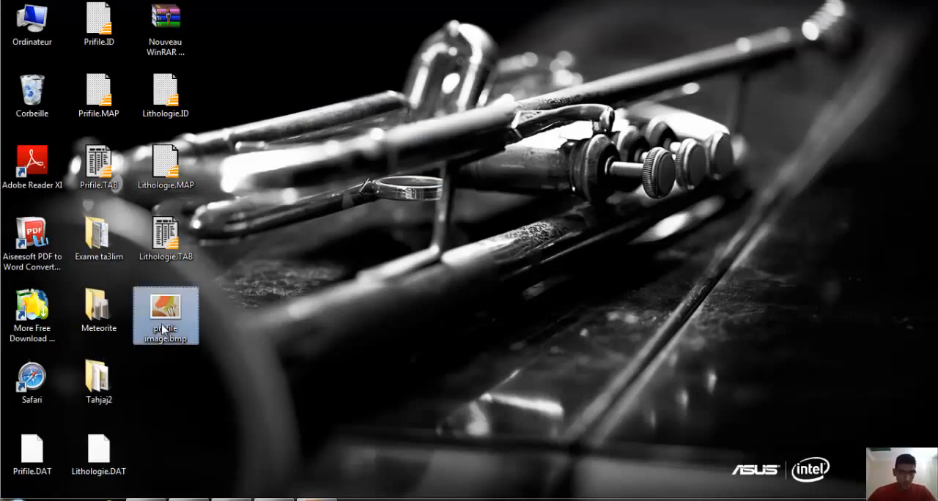
double_click(162, 332)
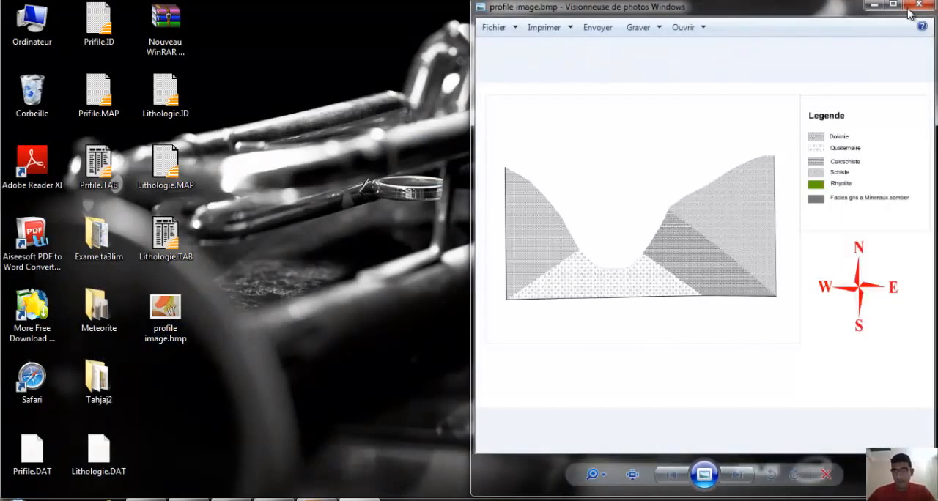
click(894, 5)
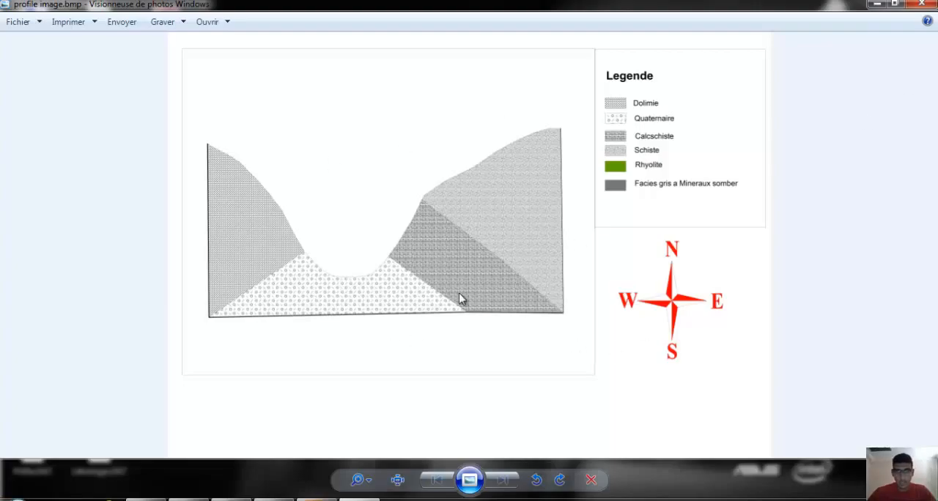
Examine the exported image's lithology patterns, legend and overall layout up close, and close the viewer.
scroll(368, 217, up, 1)
scroll(366, 218, up, 4)
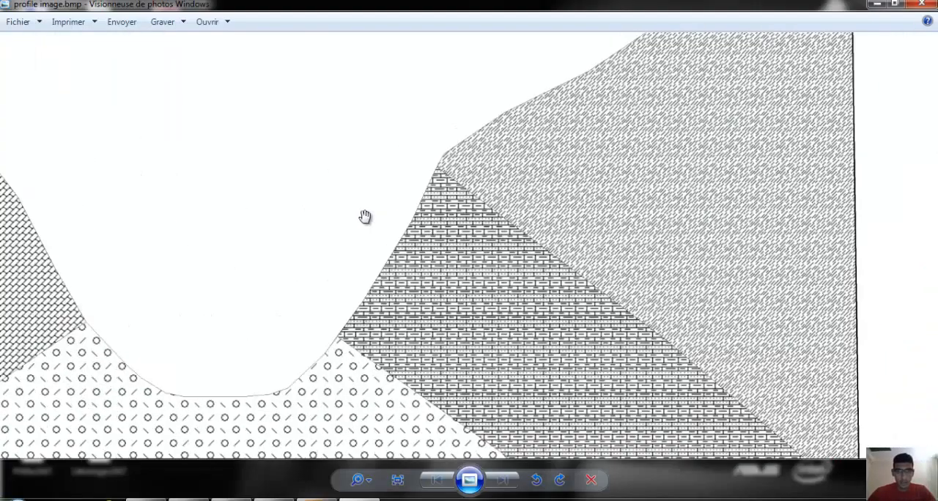
scroll(451, 226, up, 4)
scroll(628, 259, down, 2)
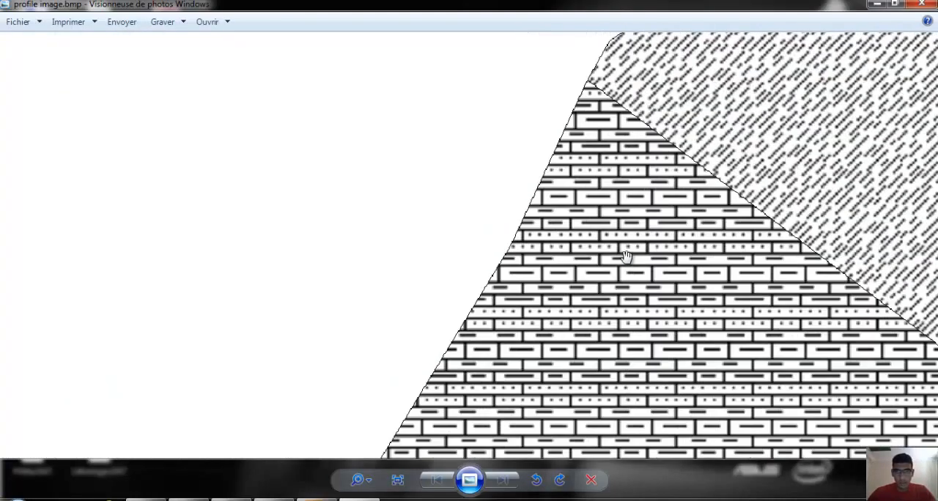
drag(524, 211, 241, 188)
scroll(428, 173, down, 1)
scroll(427, 172, down, 2)
drag(905, 39, 528, 252)
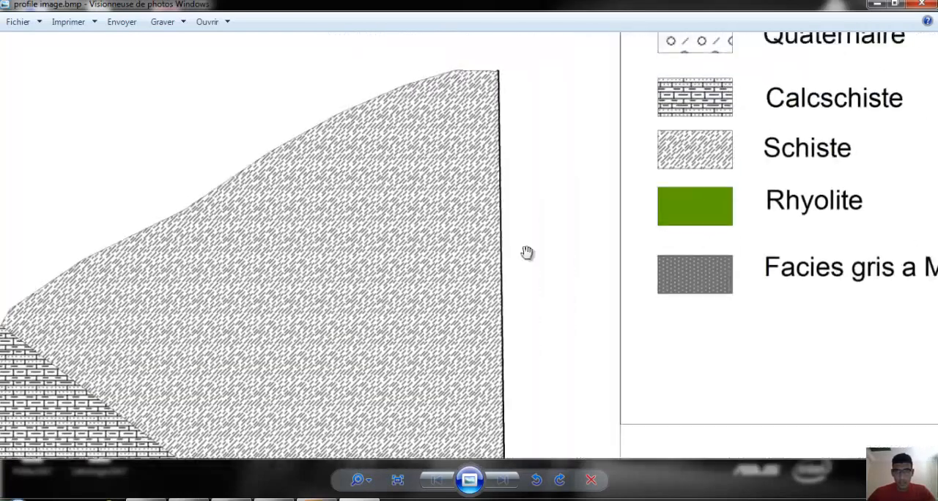
drag(582, 96, 333, 279)
scroll(323, 282, down, 2)
drag(316, 352, 490, 132)
scroll(493, 130, down, 3)
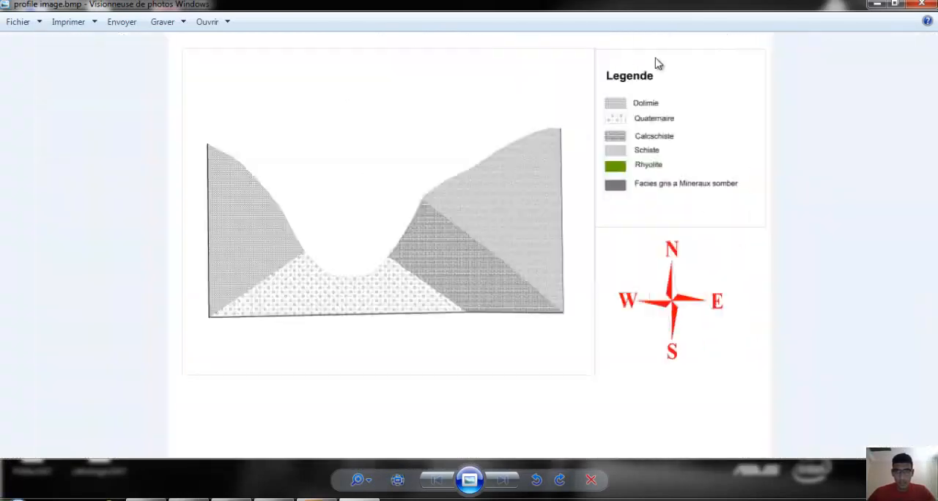
click(917, 6)
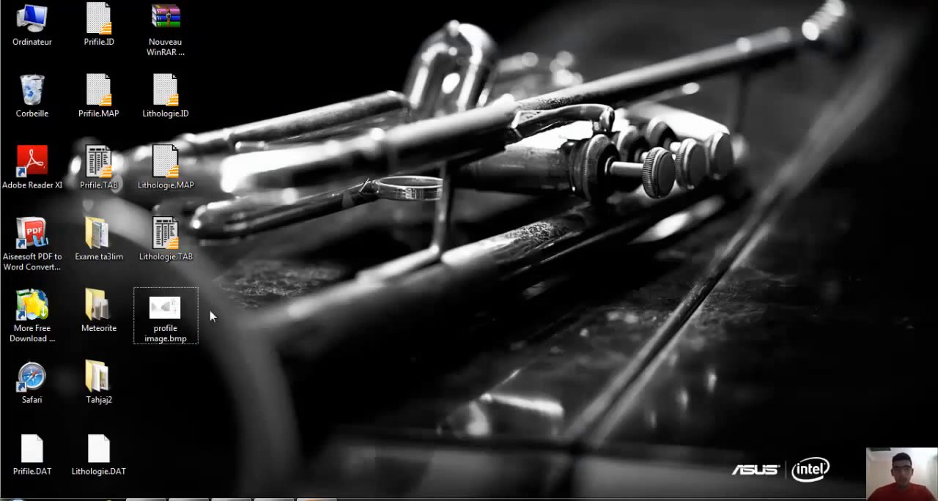
drag(326, 312, 154, 338)
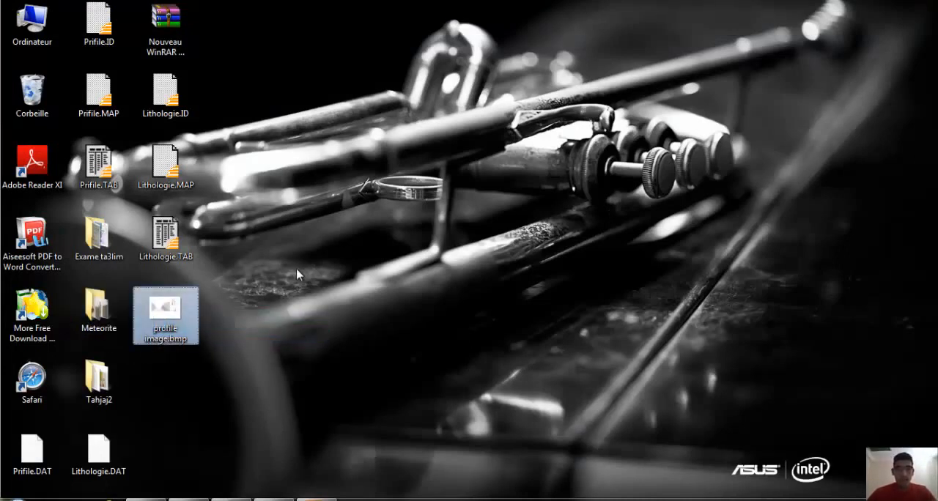
drag(294, 269, 82, 360)
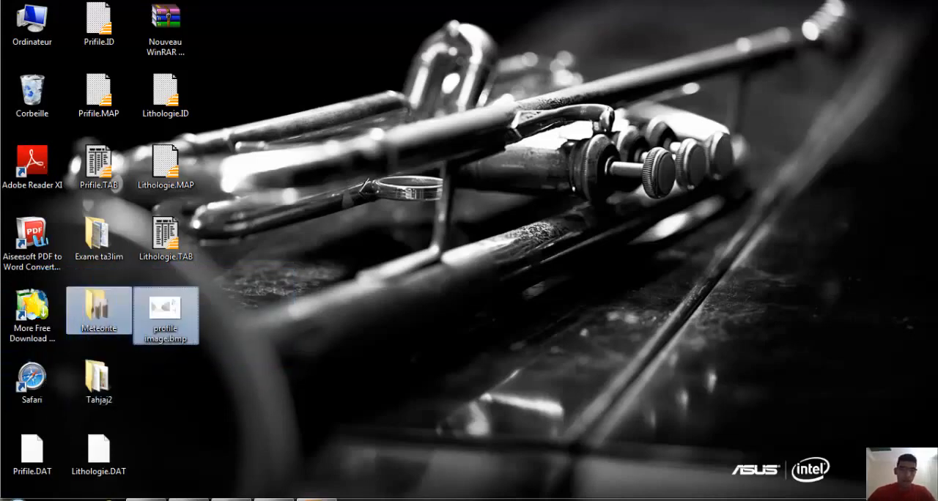